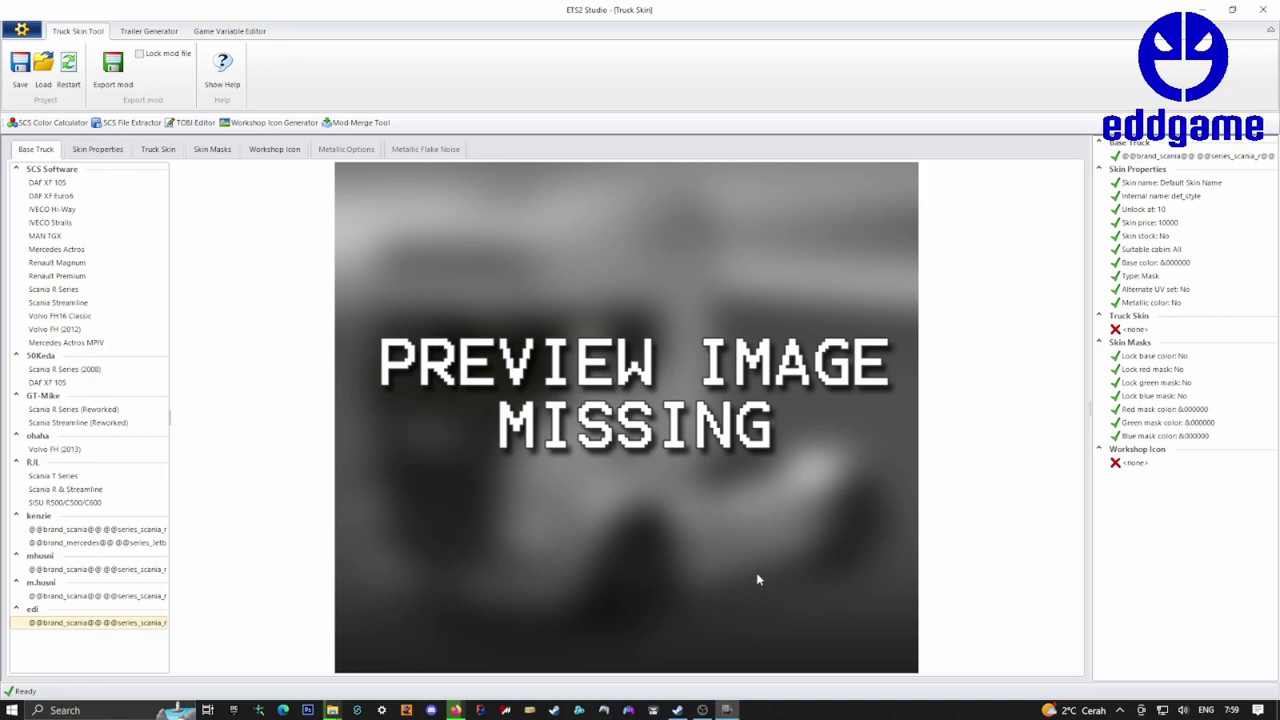
- Close ETS2 Studio, relaunch it from the ETS2Studio shortcut and maximize its window
click(1263, 9)
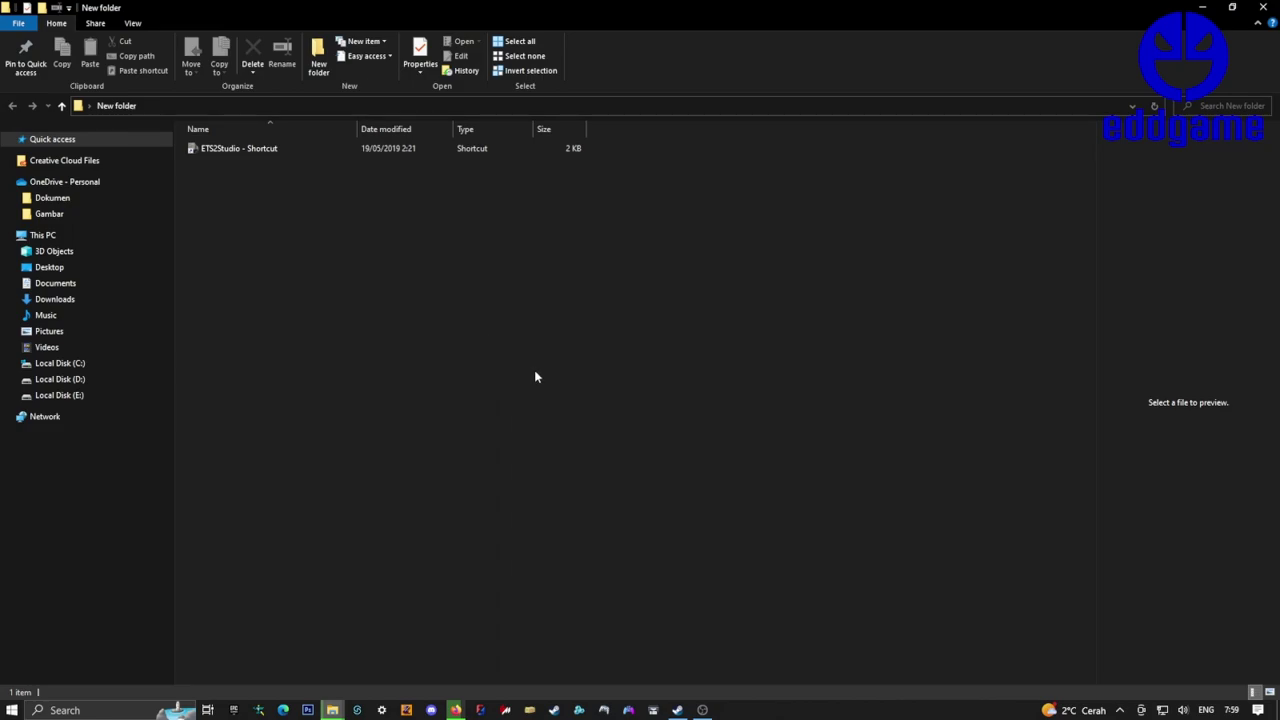
double_click(316, 150)
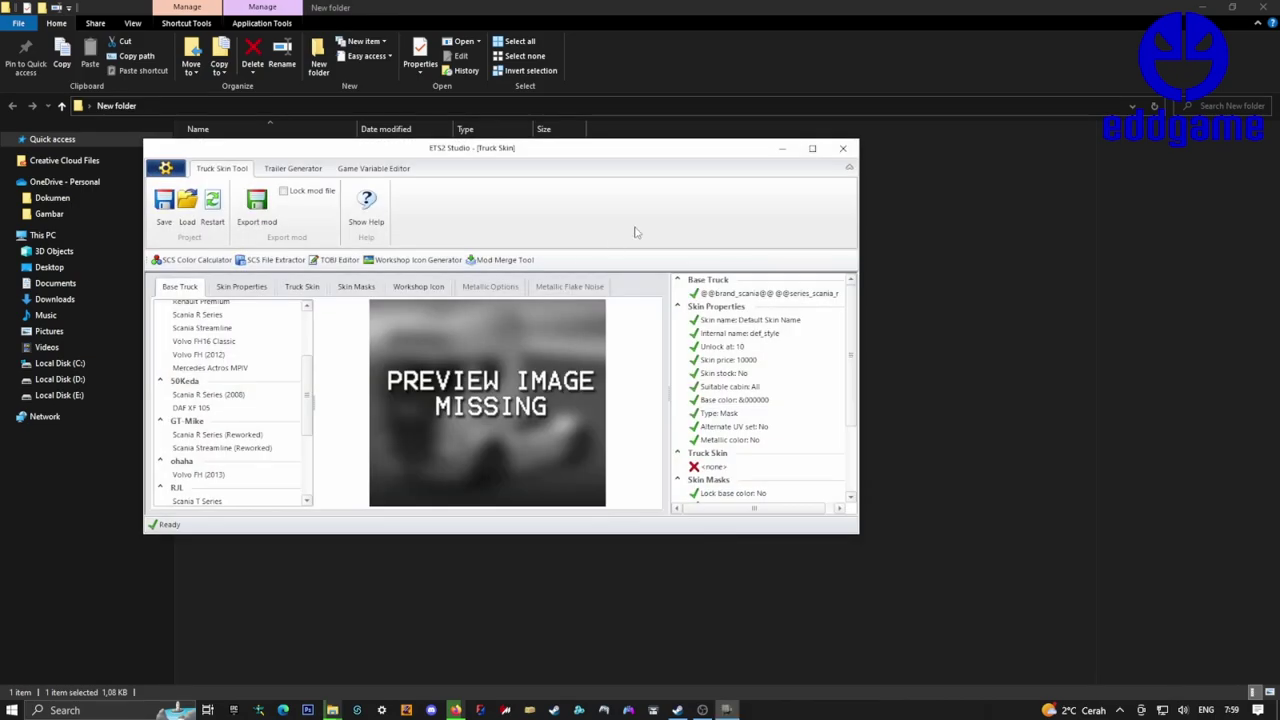
click(812, 148)
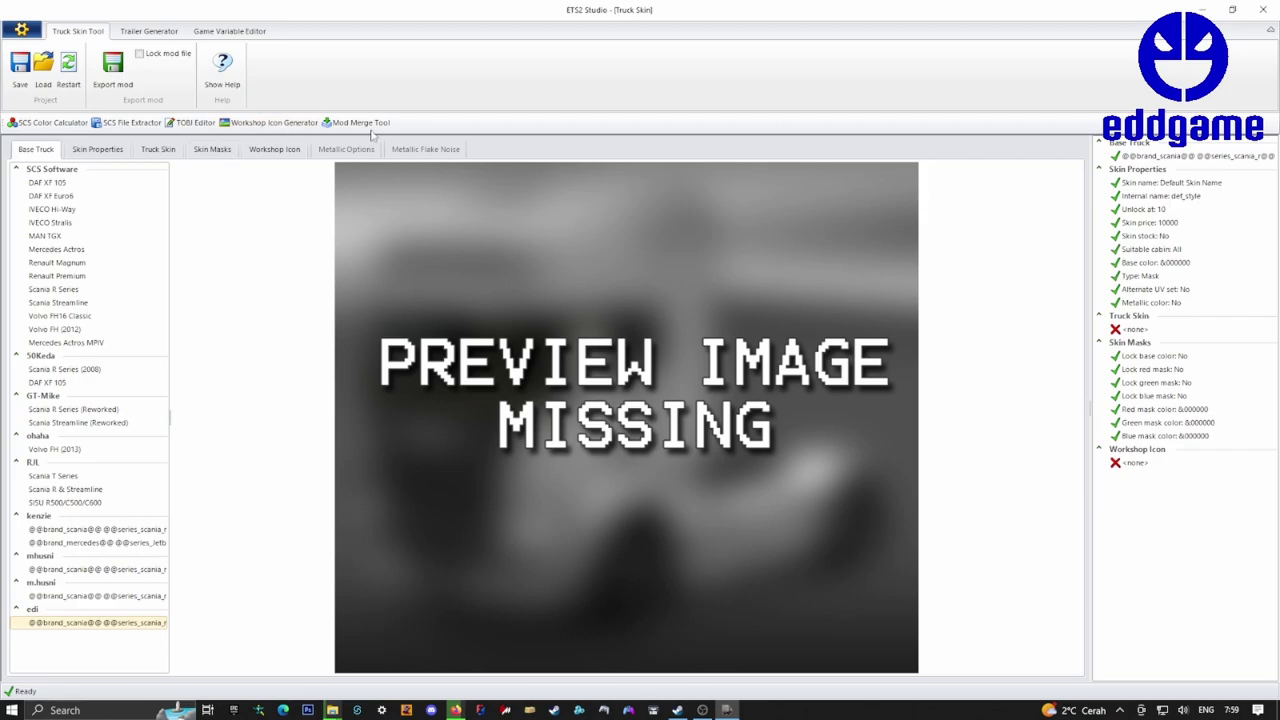
click(117, 124)
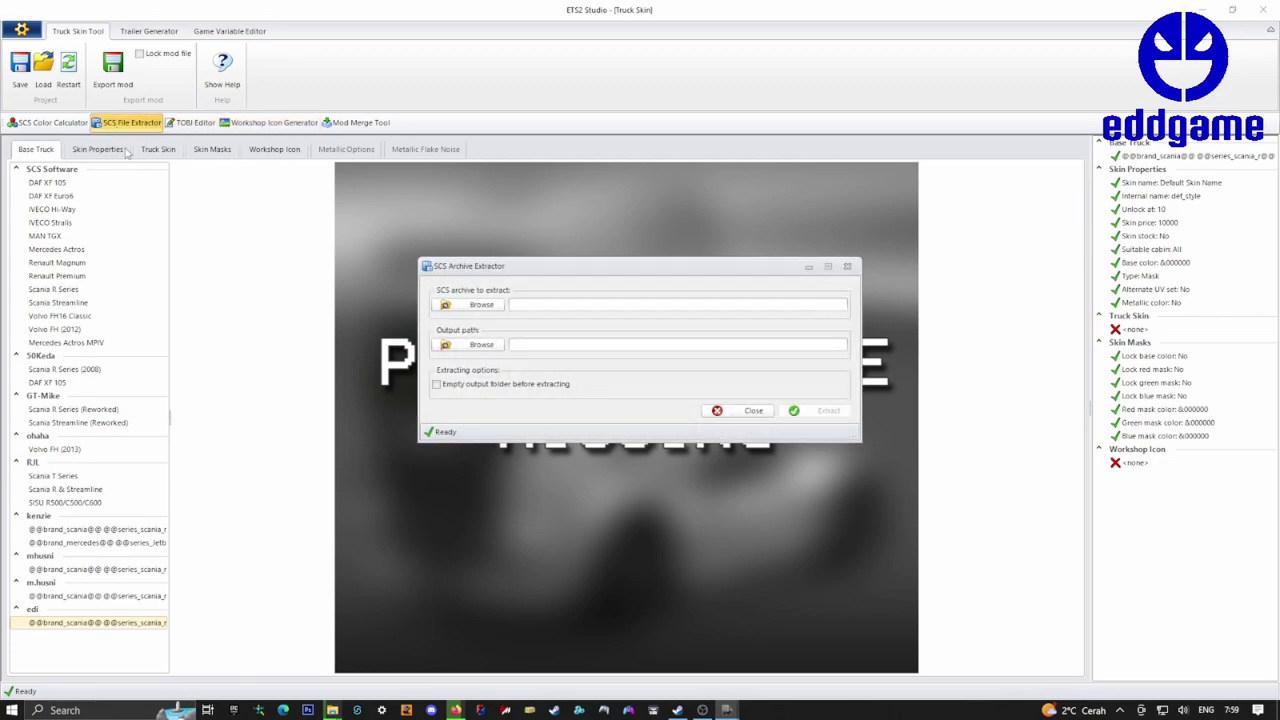
click(472, 306)
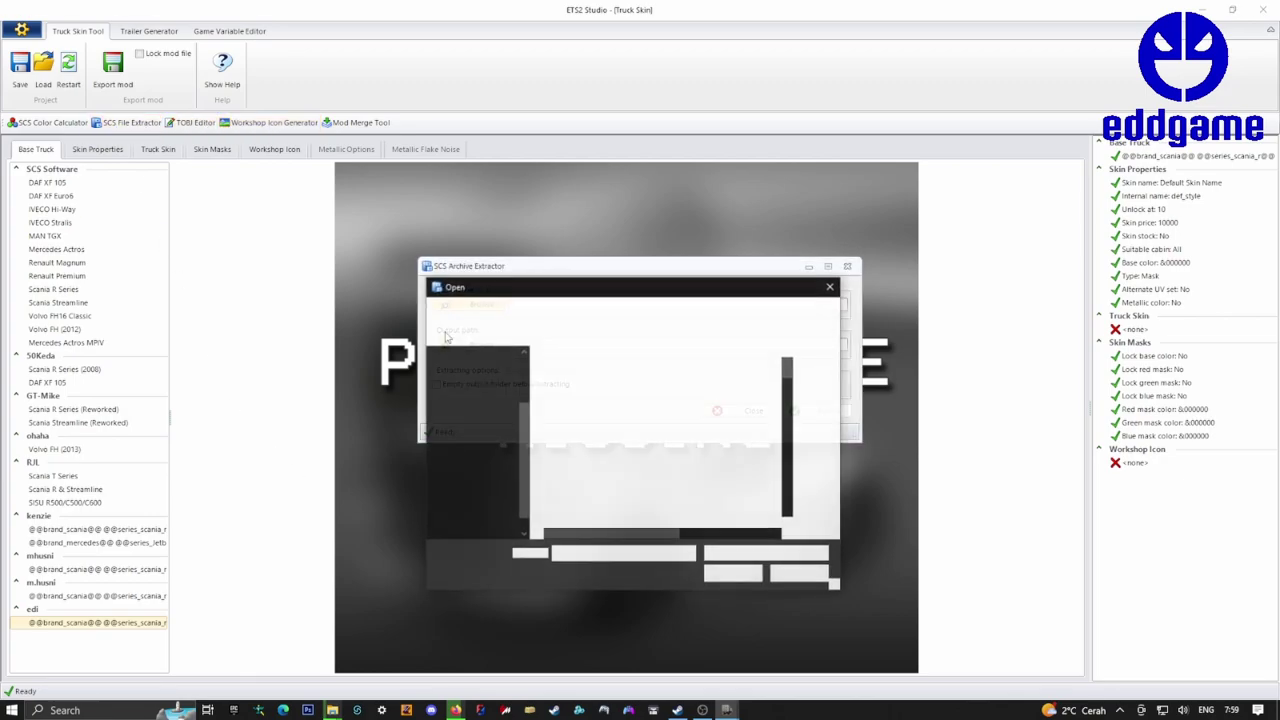
click(830, 287)
click(847, 266)
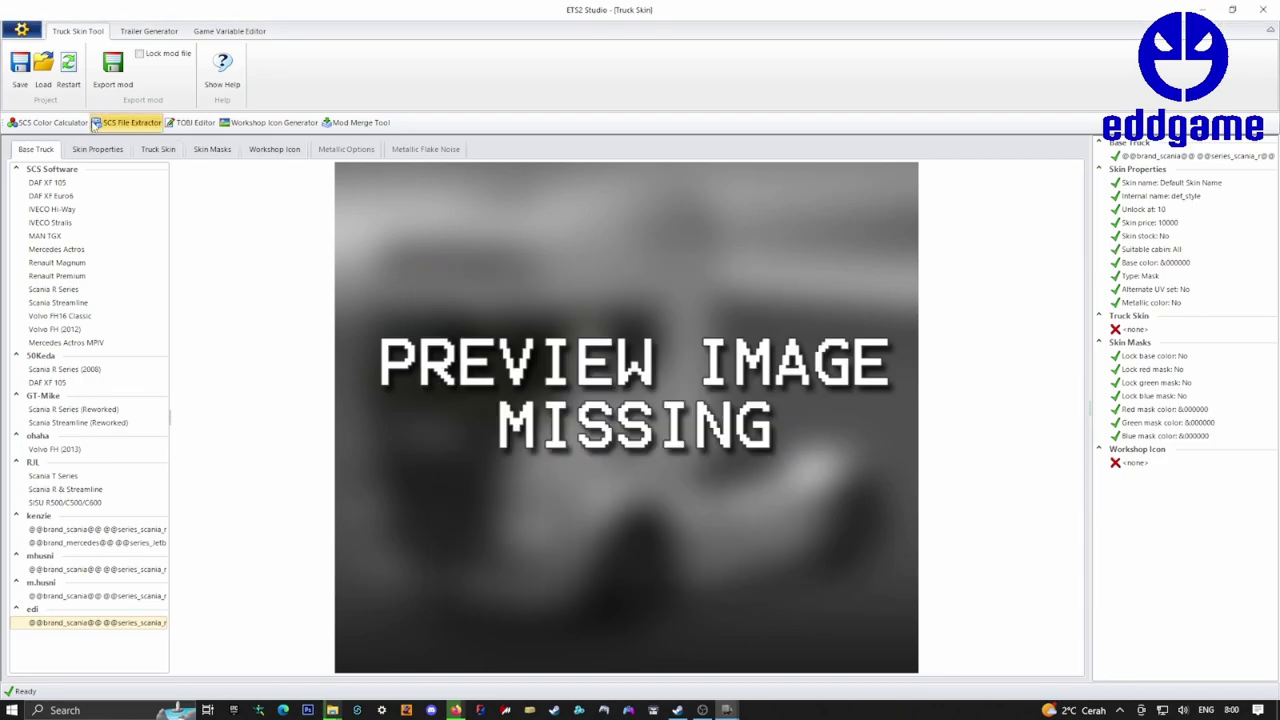
- Open a single SCS File Extractor window and choose def.scs from the Euro Truck Simulator 2 folder as the archive to extract
click(112, 123)
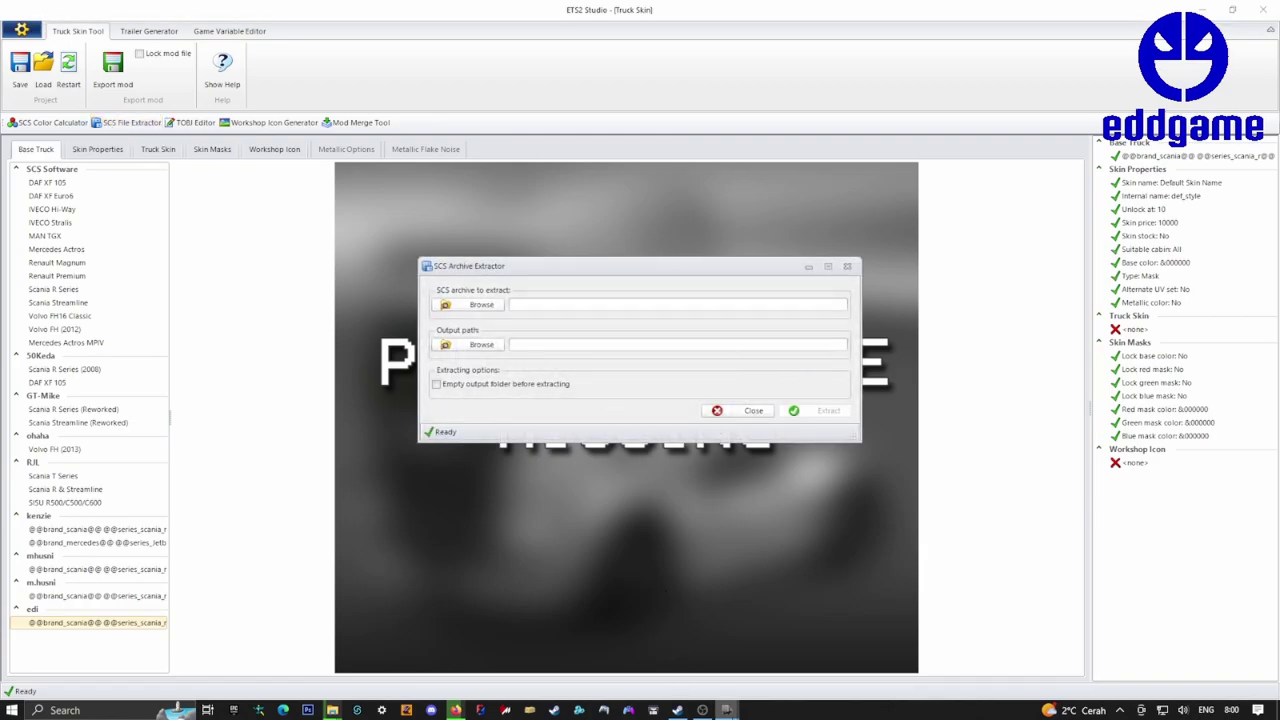
mouse_move(727, 710)
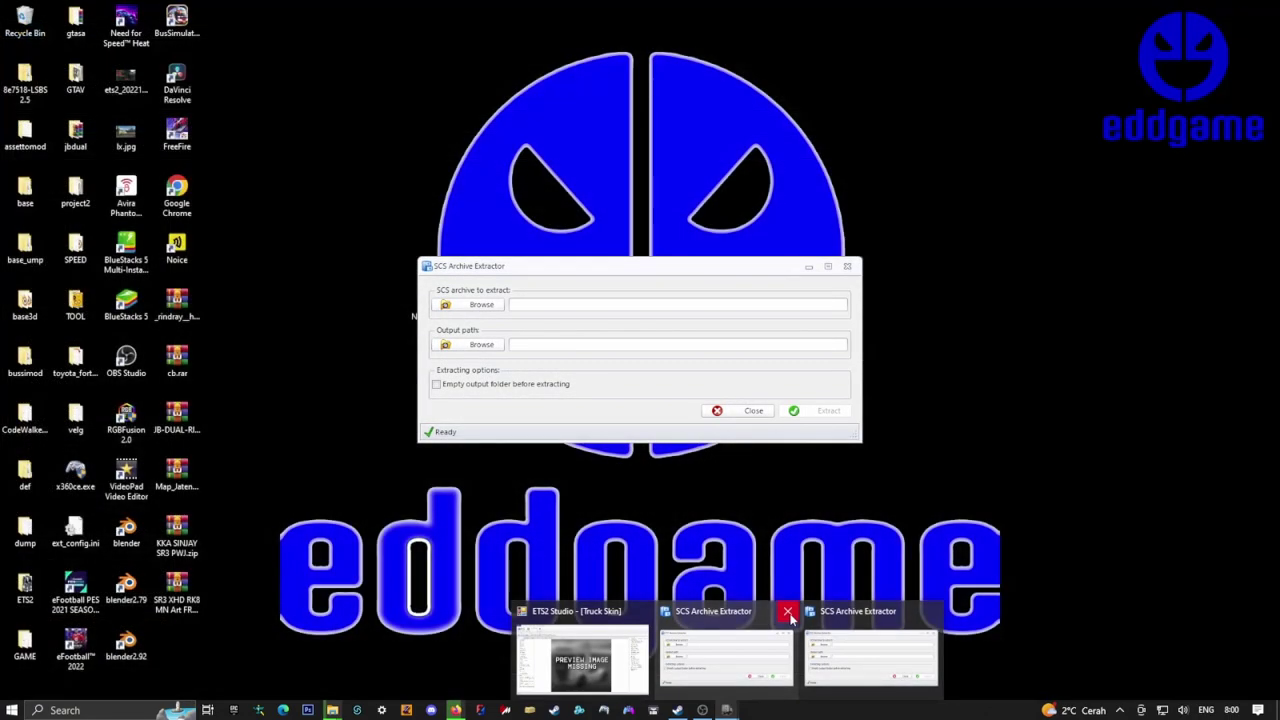
click(788, 612)
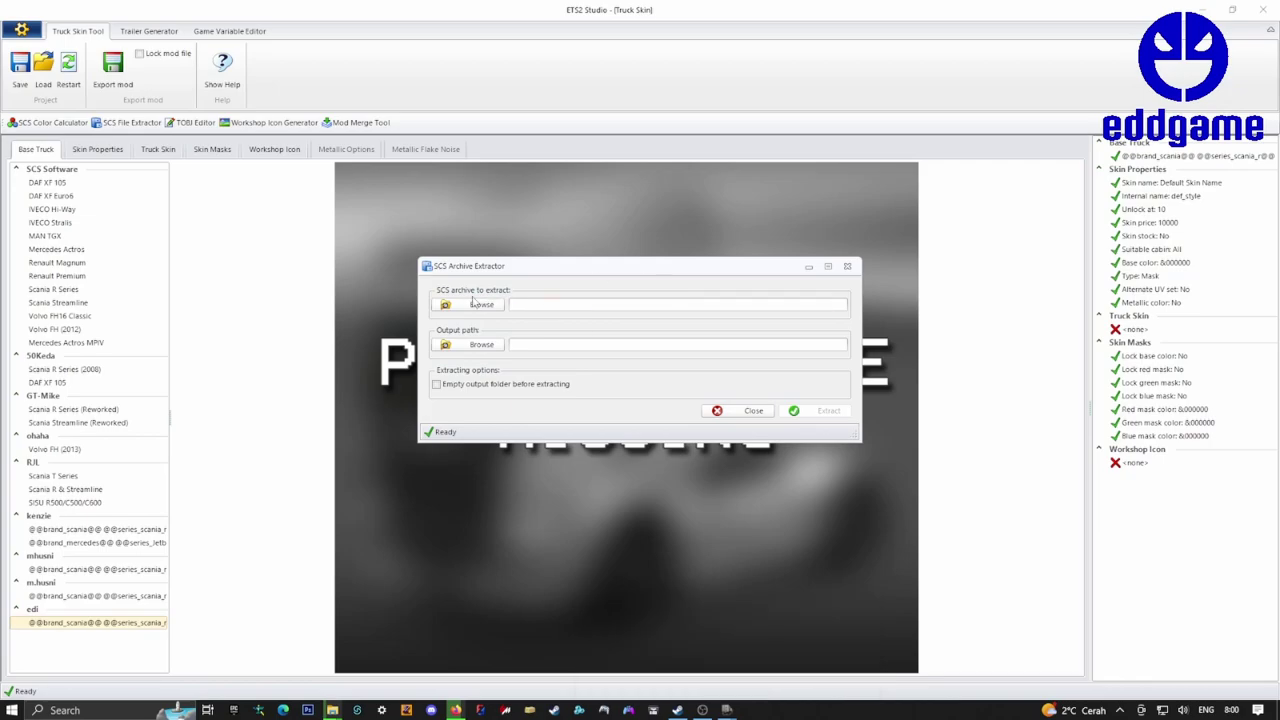
click(475, 303)
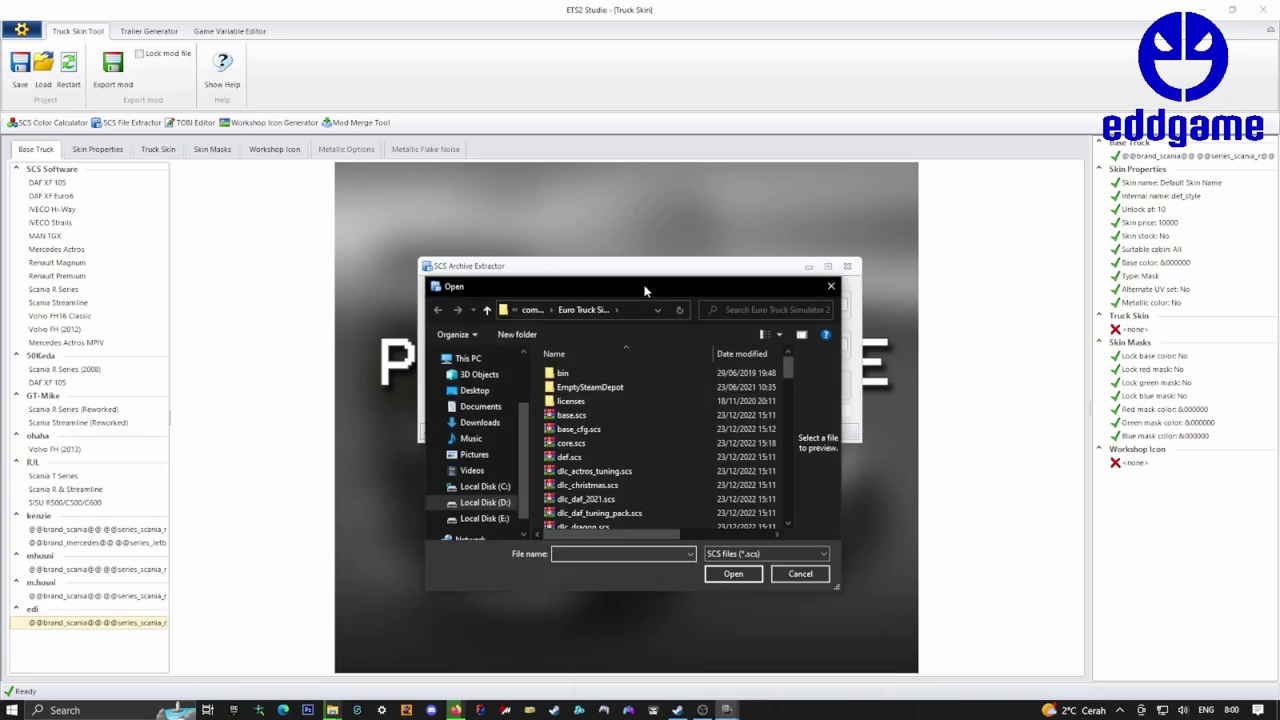
drag(645, 291, 573, 214)
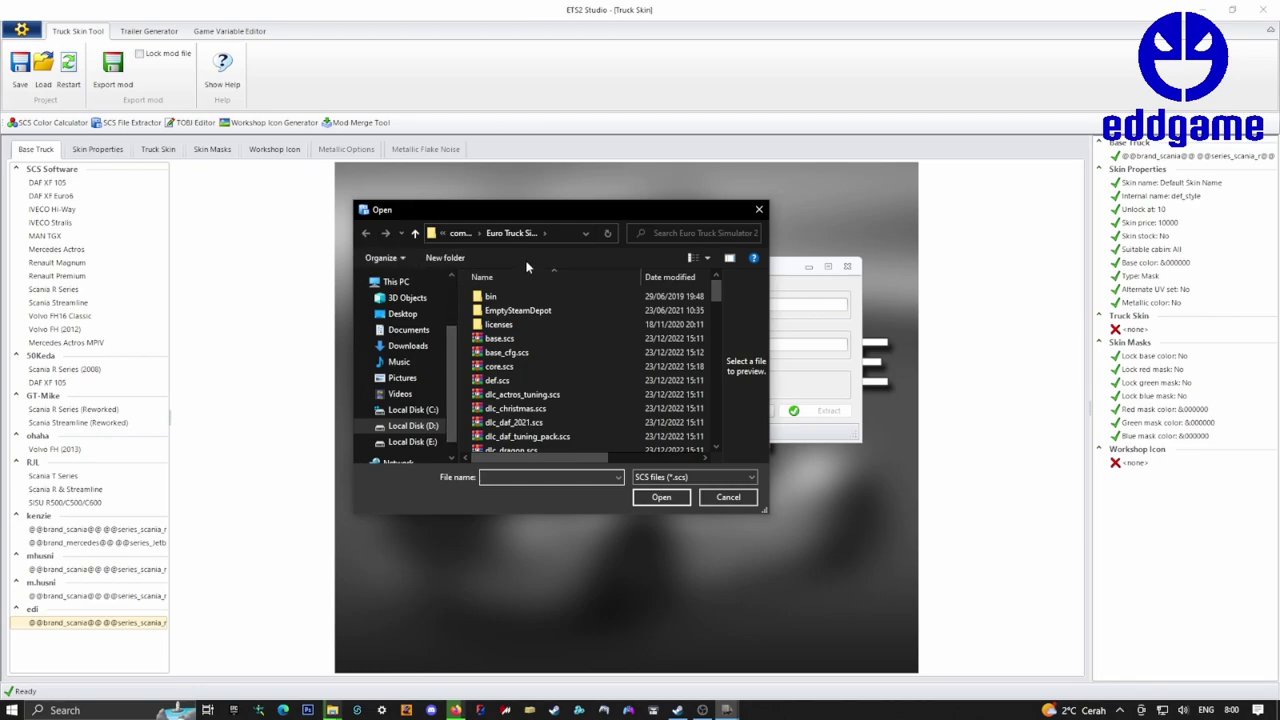
click(460, 234)
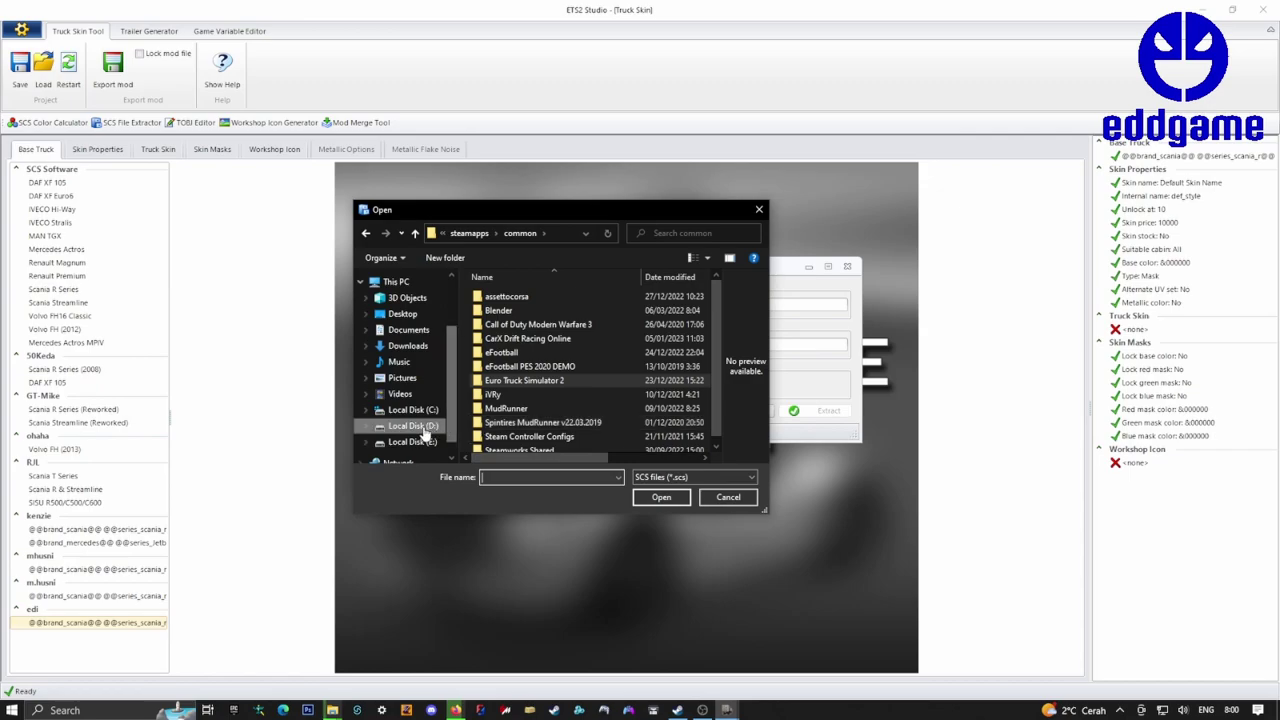
double_click(587, 388)
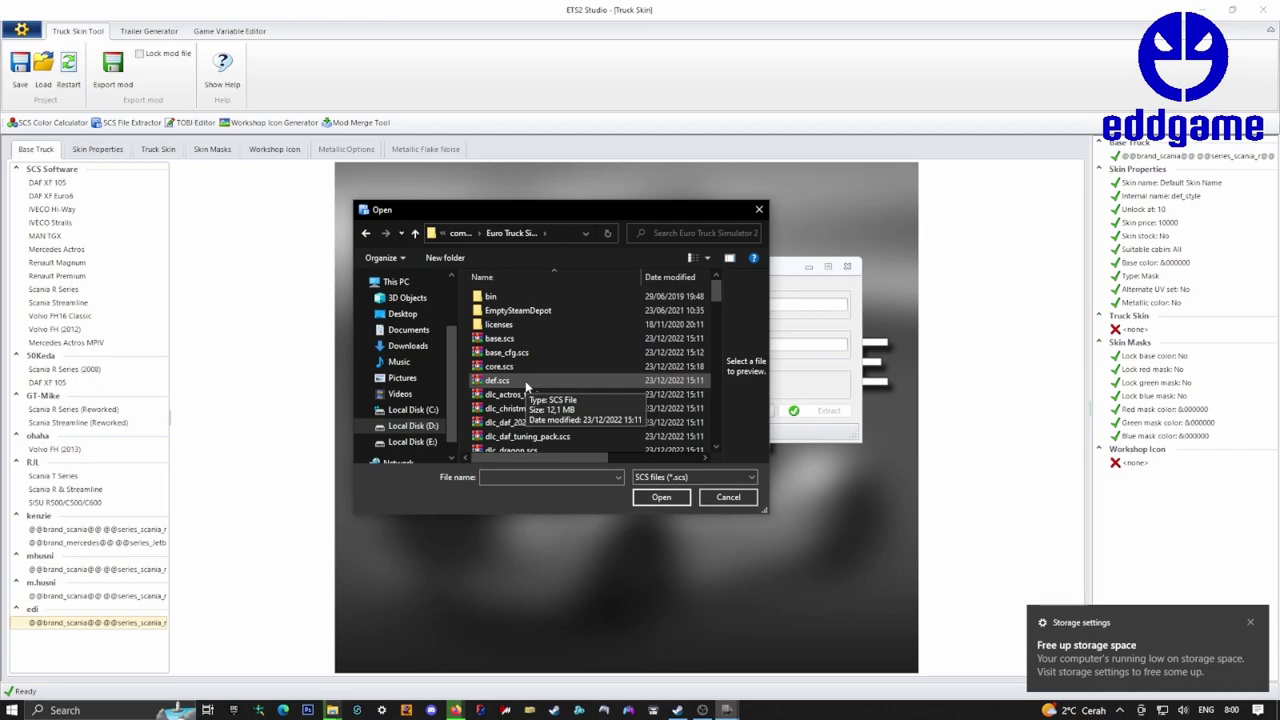
click(519, 381)
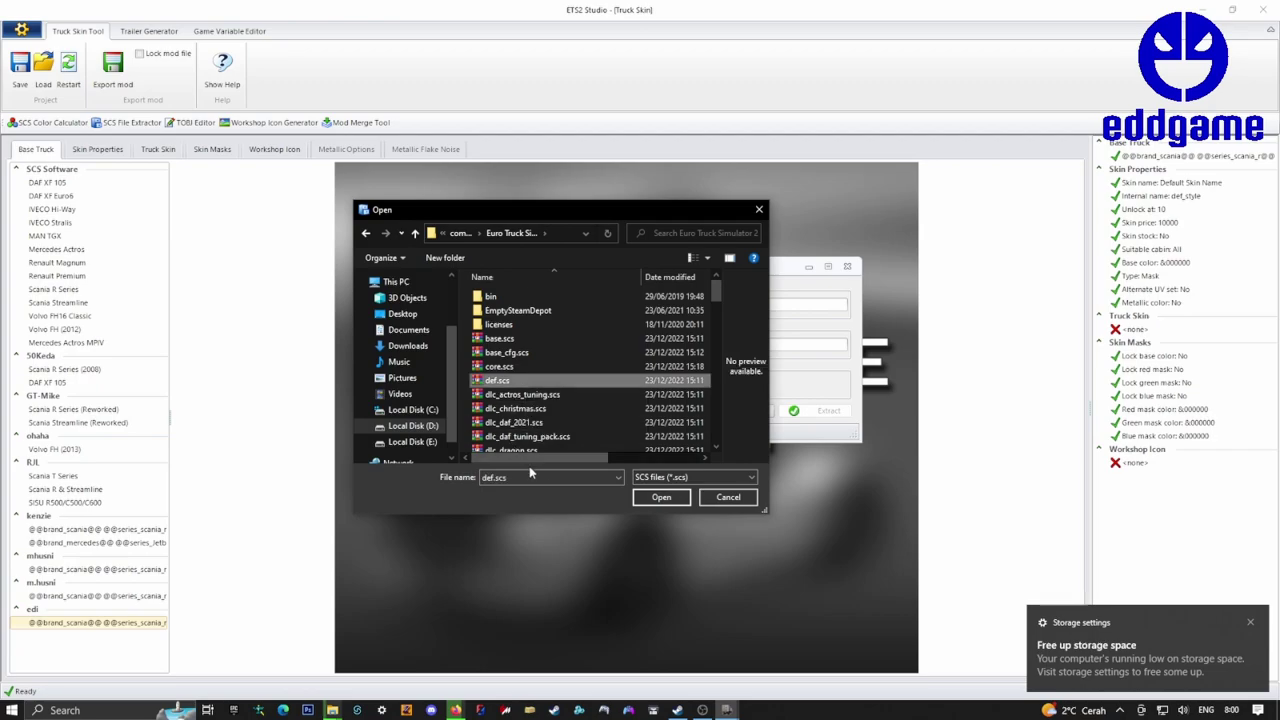
click(660, 498)
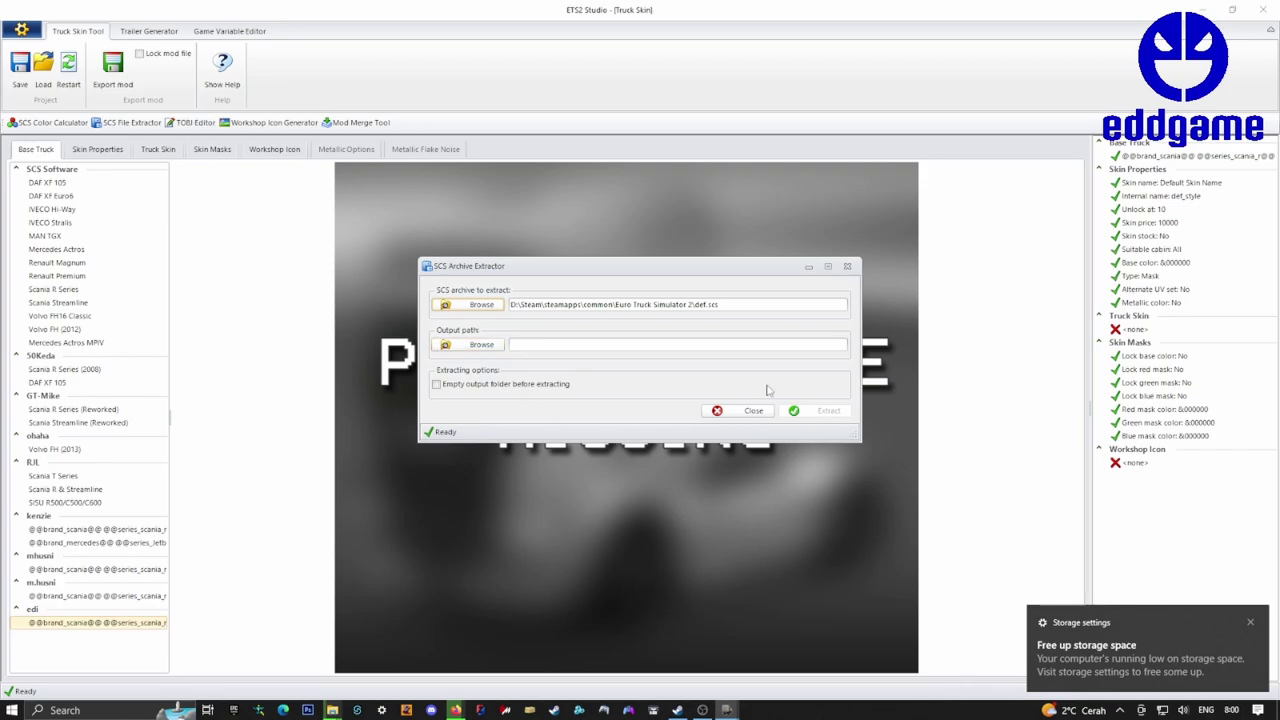
- Set the extraction output path to the BASE1.46 folder on Local Disk (D:)
click(480, 345)
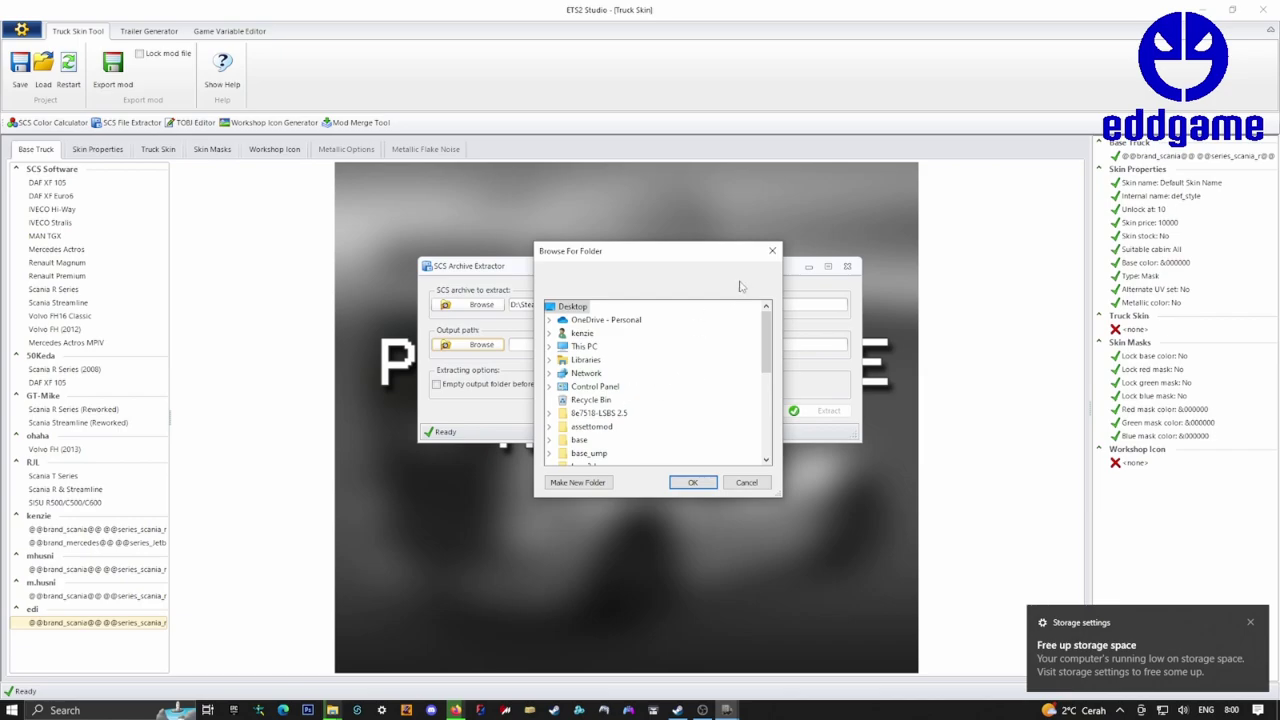
scroll(630, 410, down, 6)
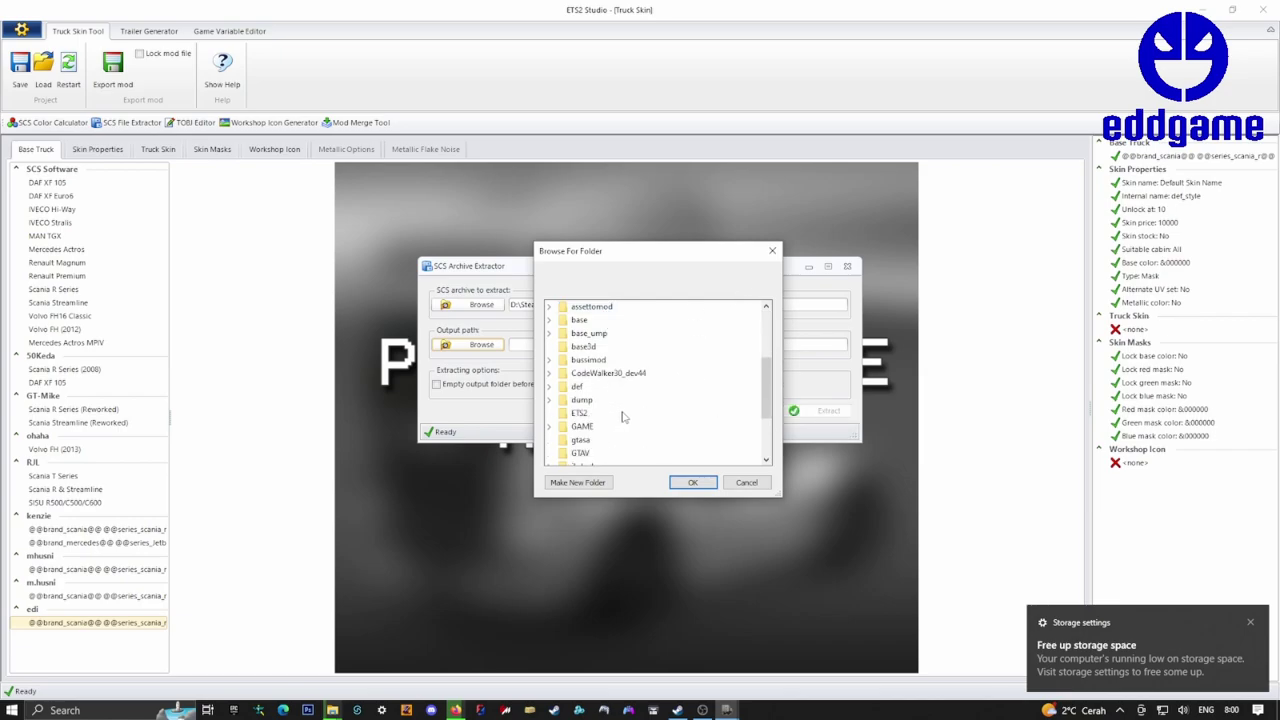
scroll(622, 415, up, 1)
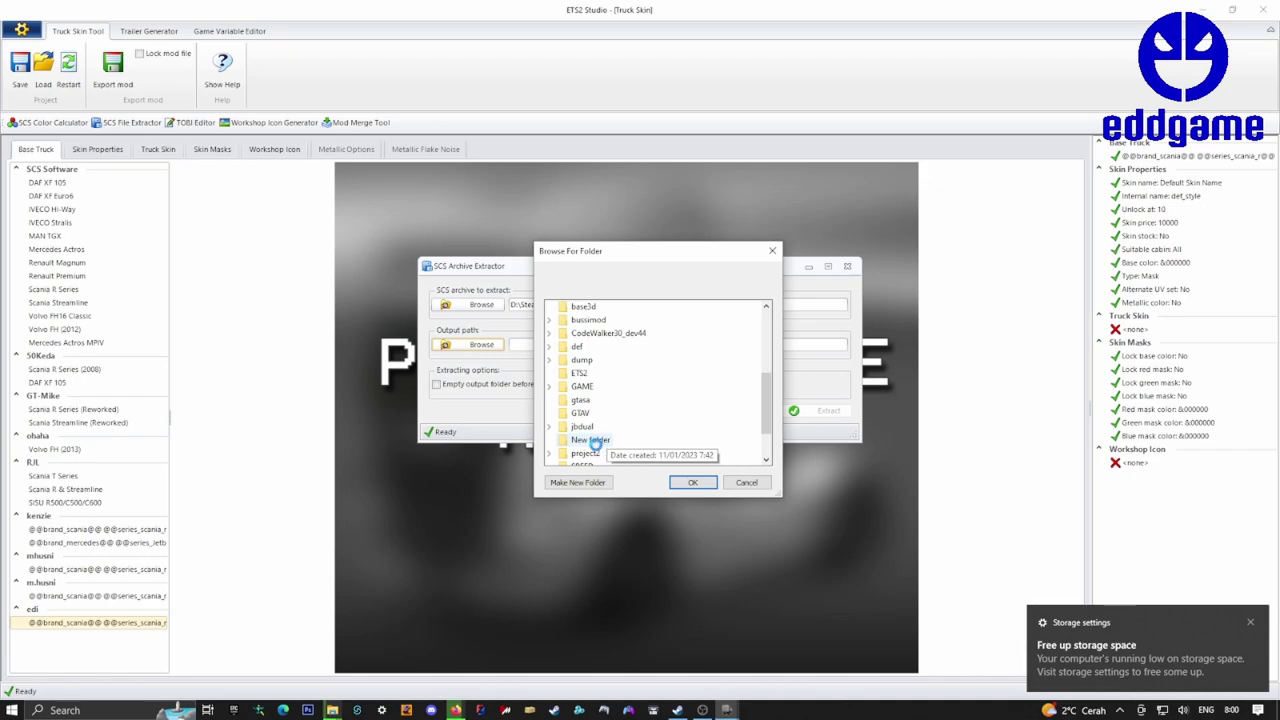
scroll(590, 452, up, 3)
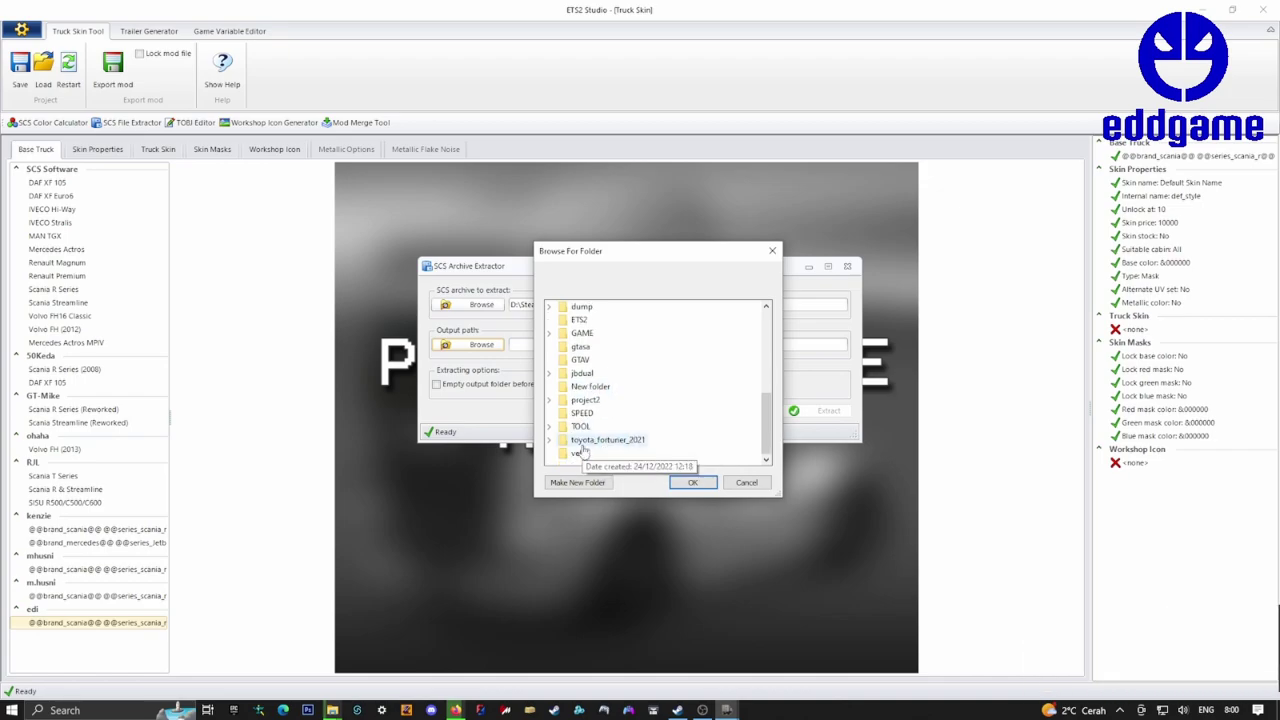
scroll(583, 449, up, 2)
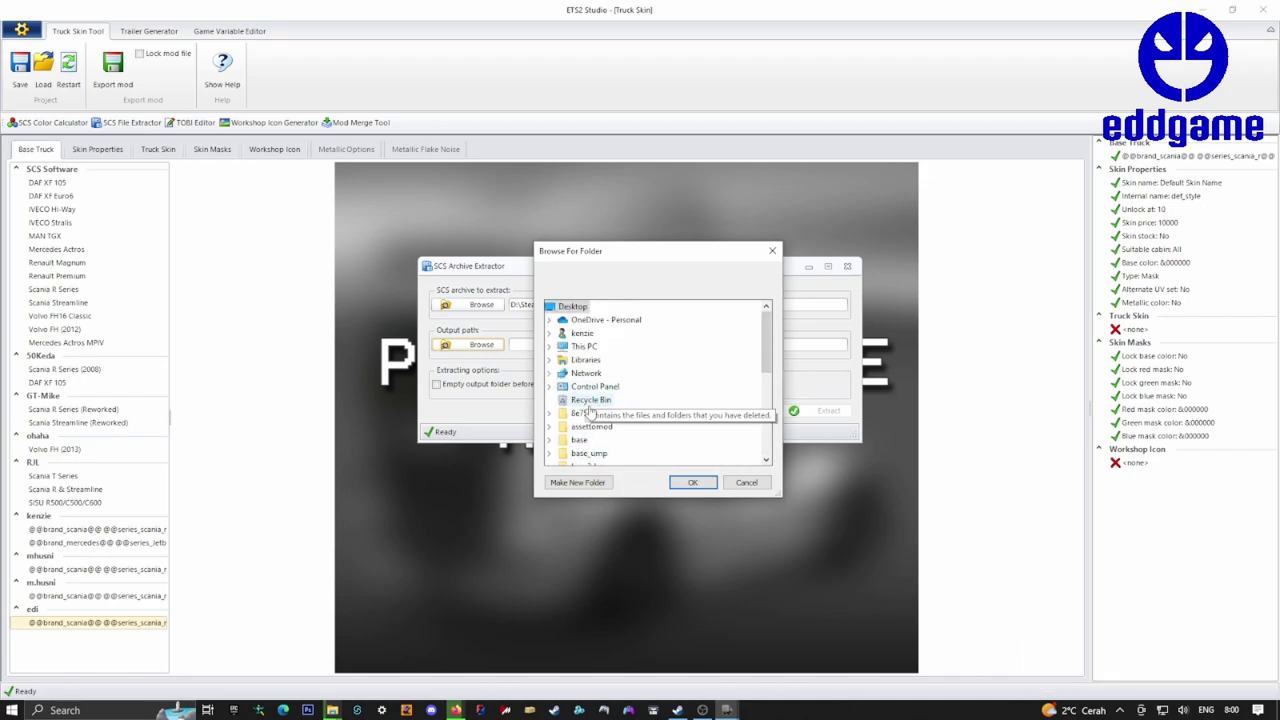
click(550, 346)
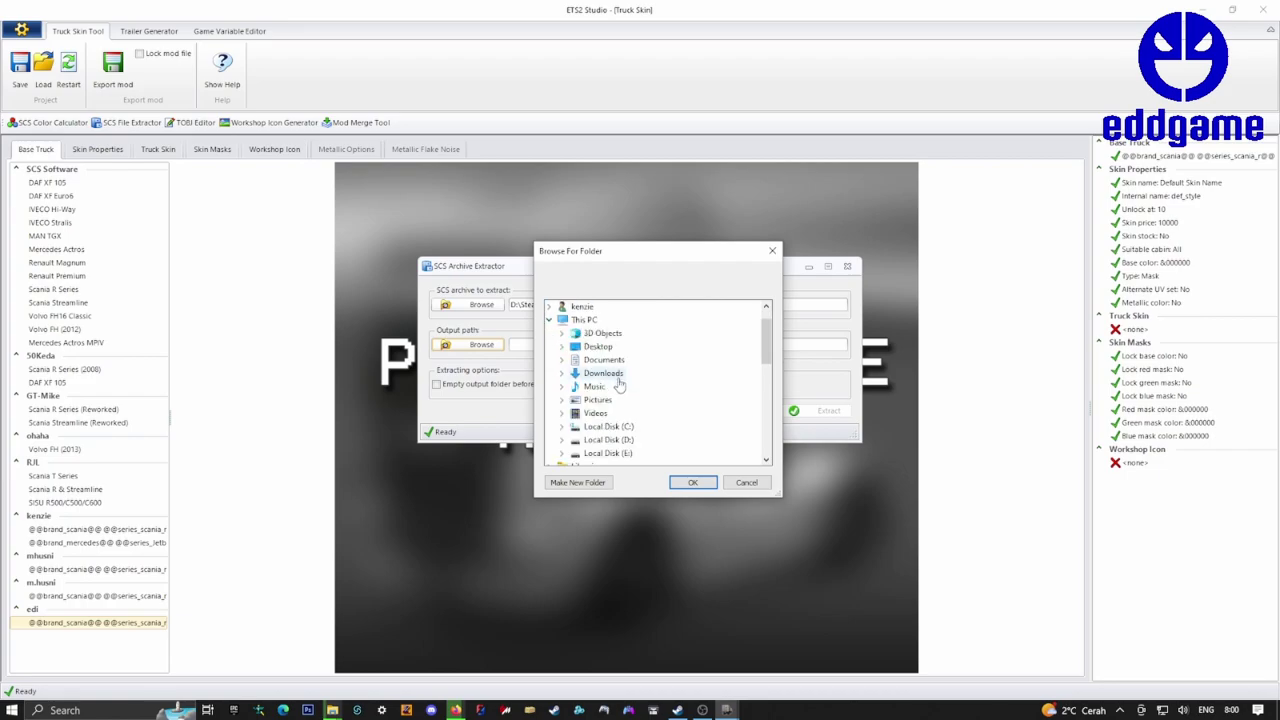
click(572, 446)
scroll(656, 353, down, 5)
scroll(656, 353, down, 8)
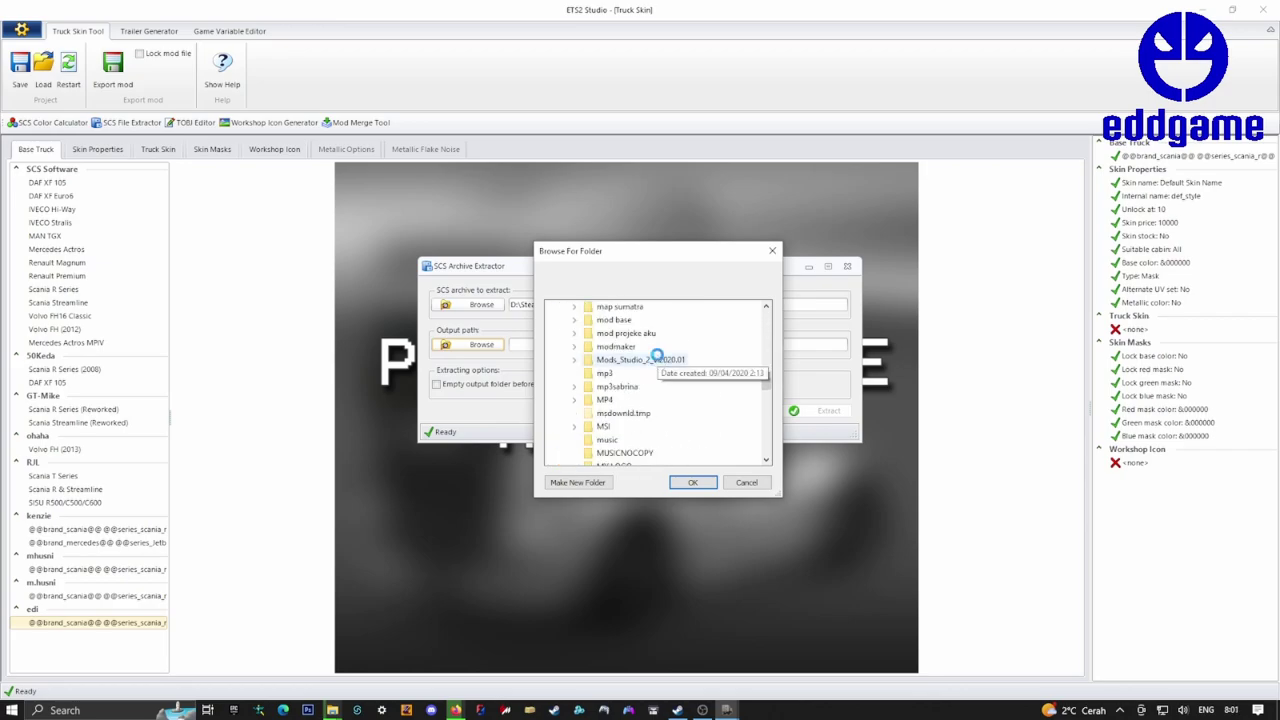
scroll(690, 415, down, 10)
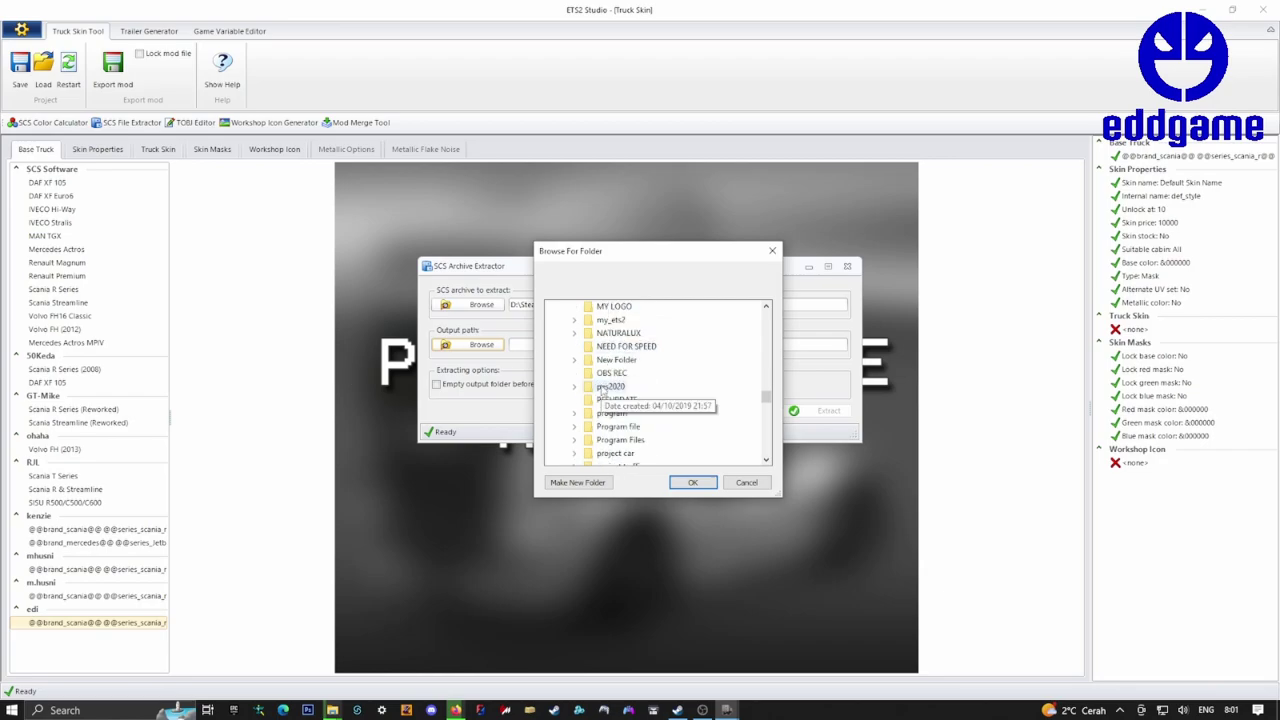
scroll(710, 418, down, 10)
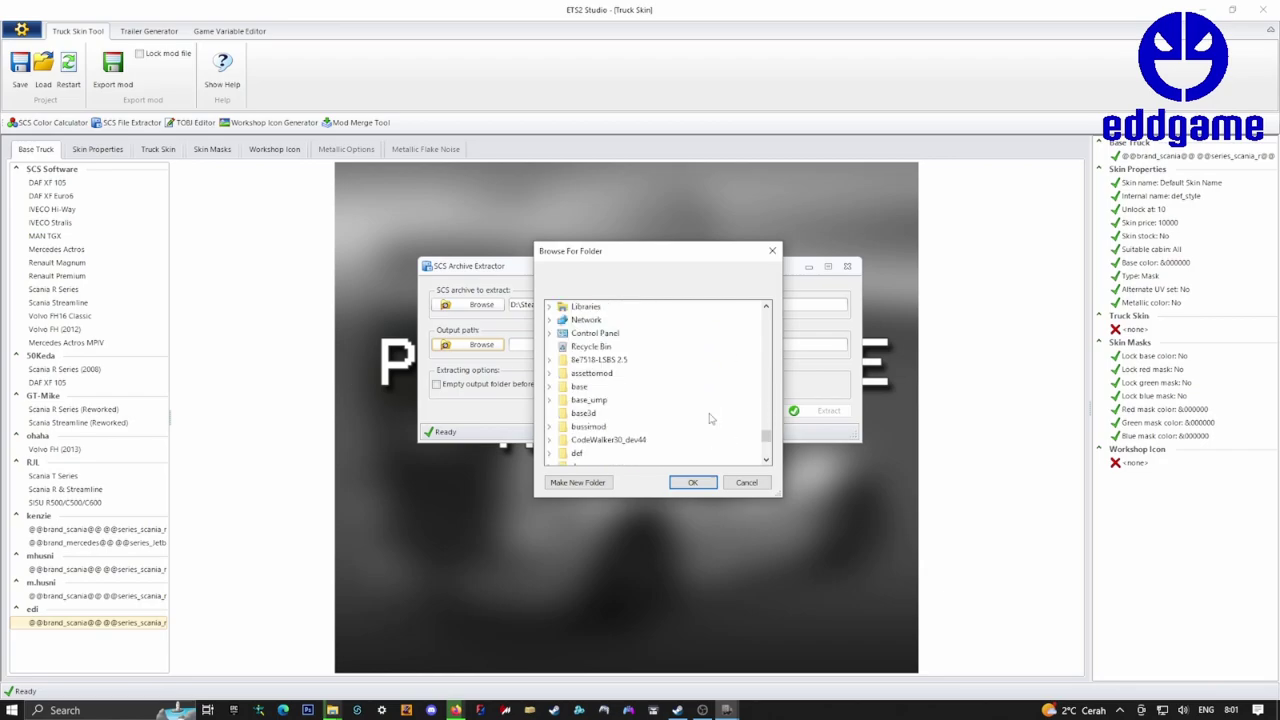
scroll(710, 418, down, 1)
scroll(710, 418, down, 3)
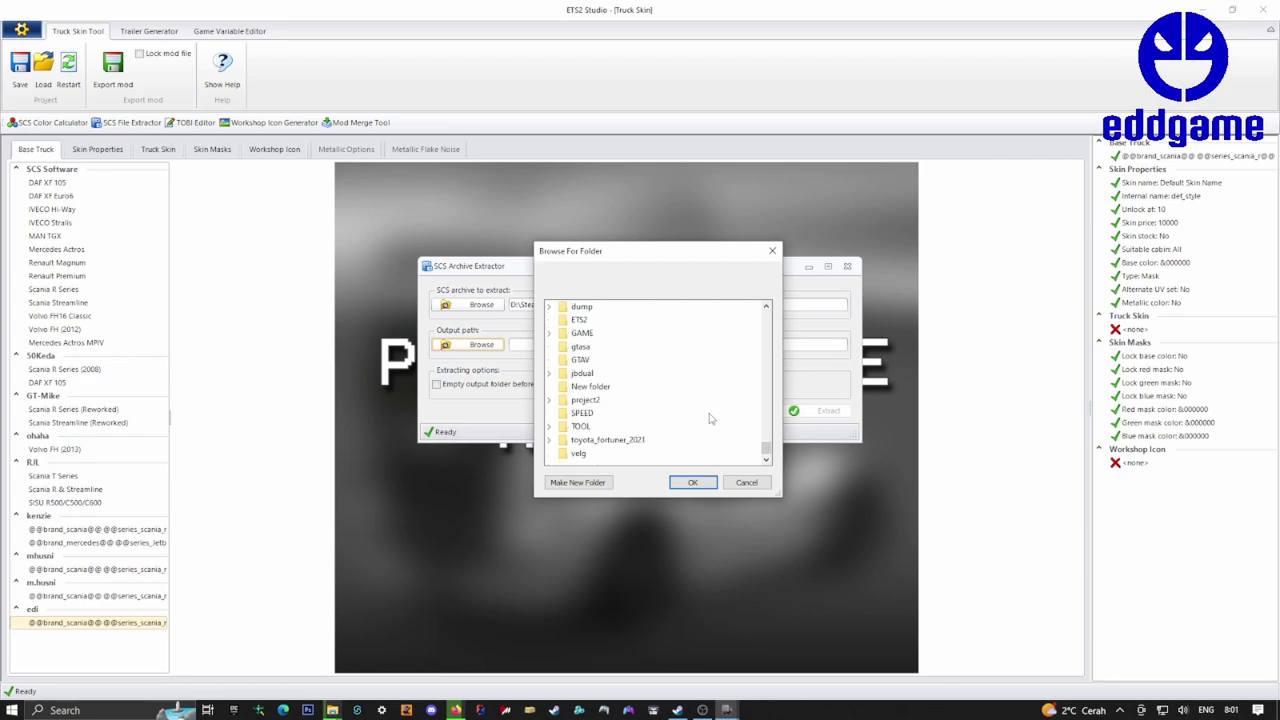
scroll(710, 418, up, 10)
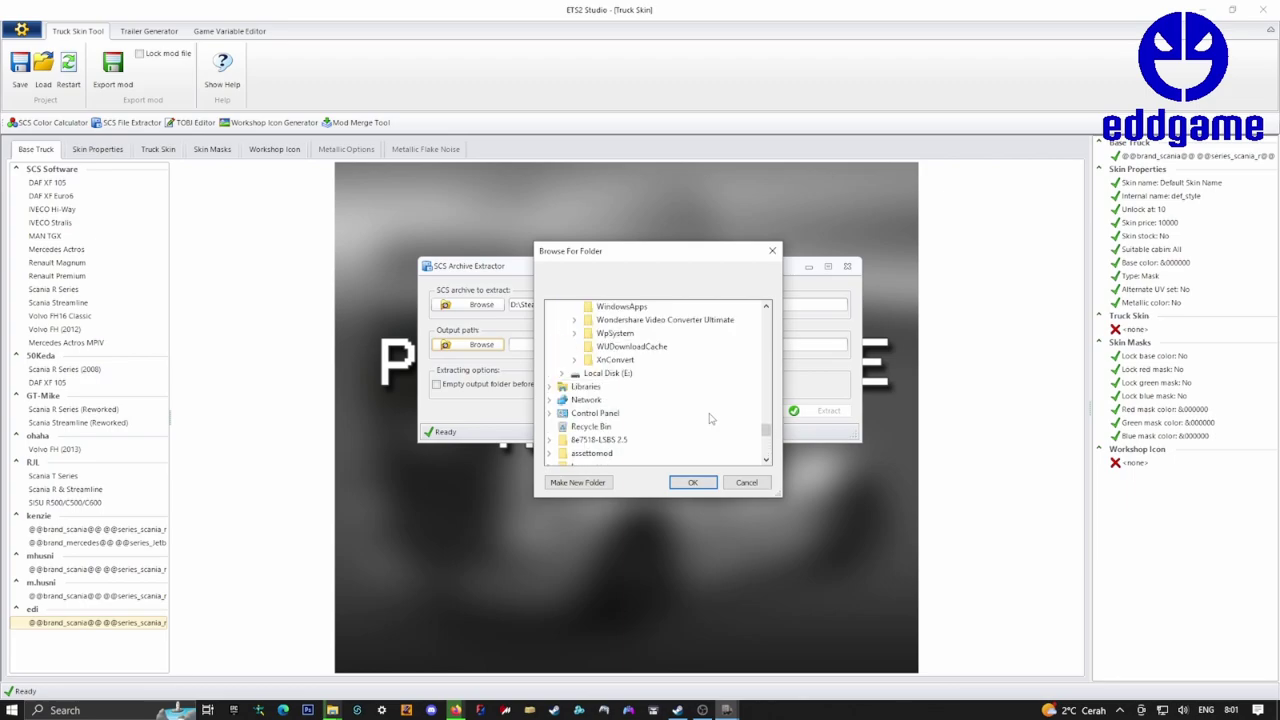
scroll(710, 418, up, 10)
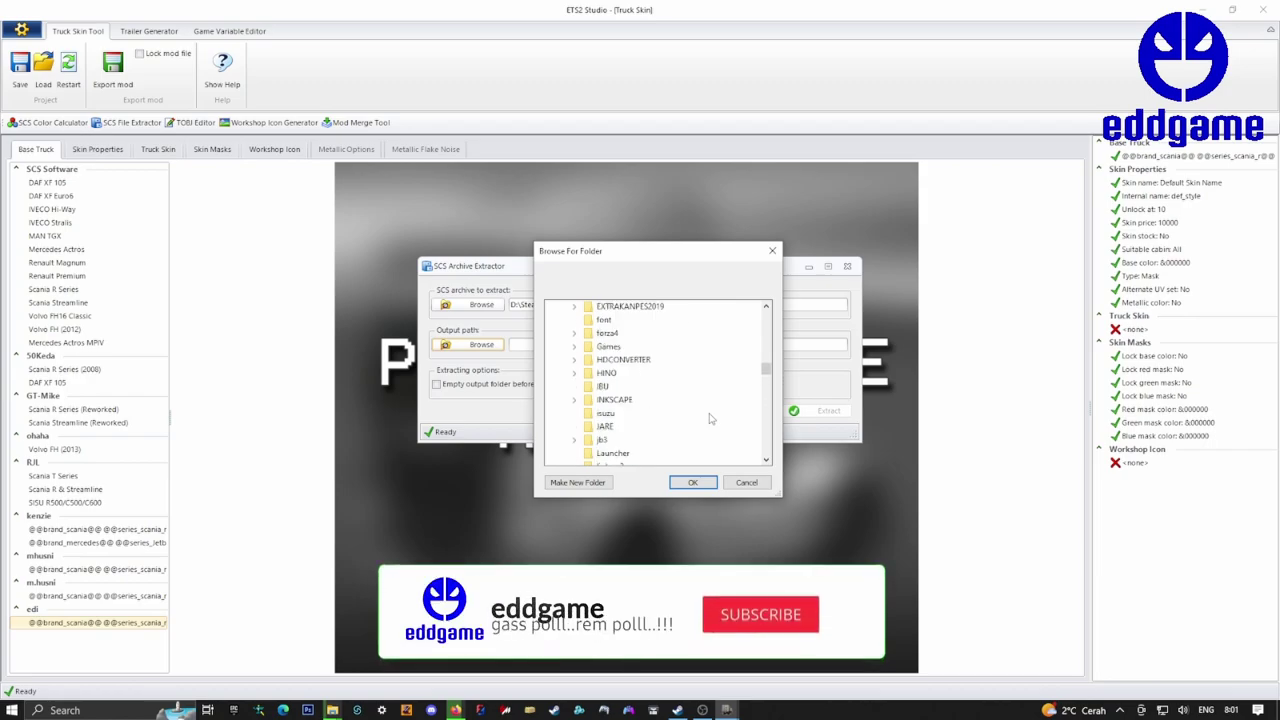
scroll(710, 418, up, 5)
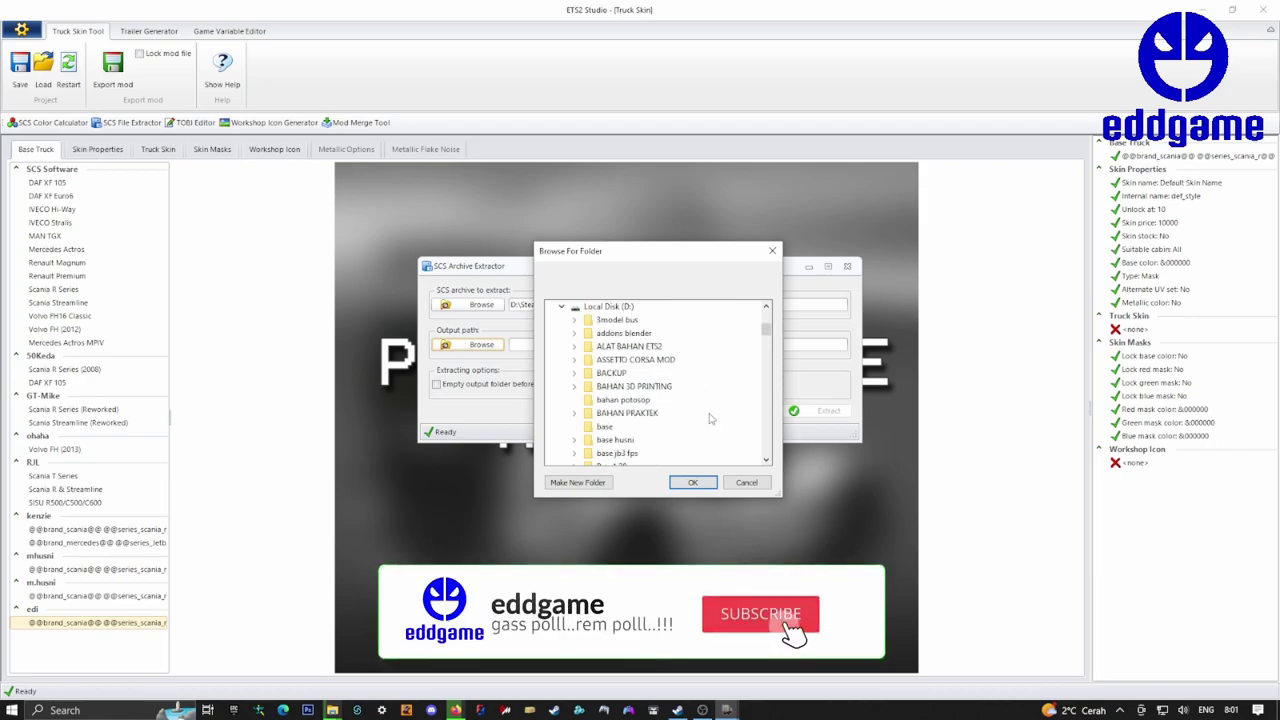
click(614, 439)
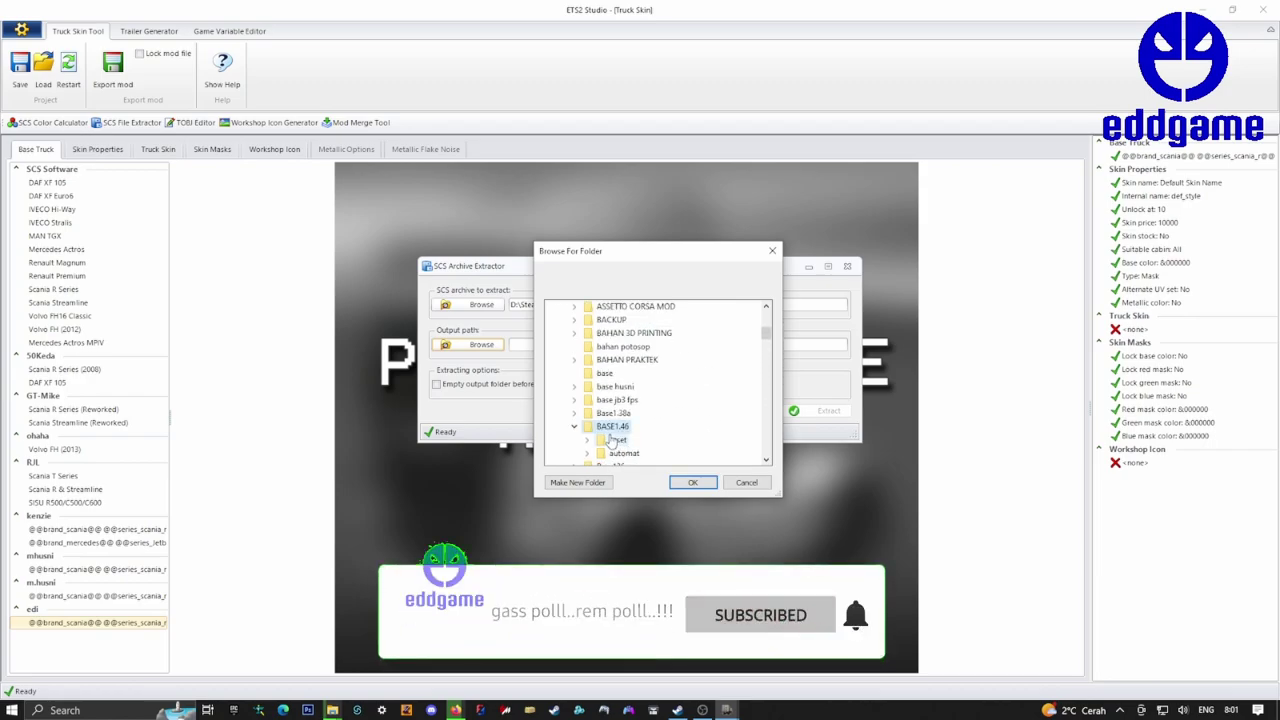
click(692, 482)
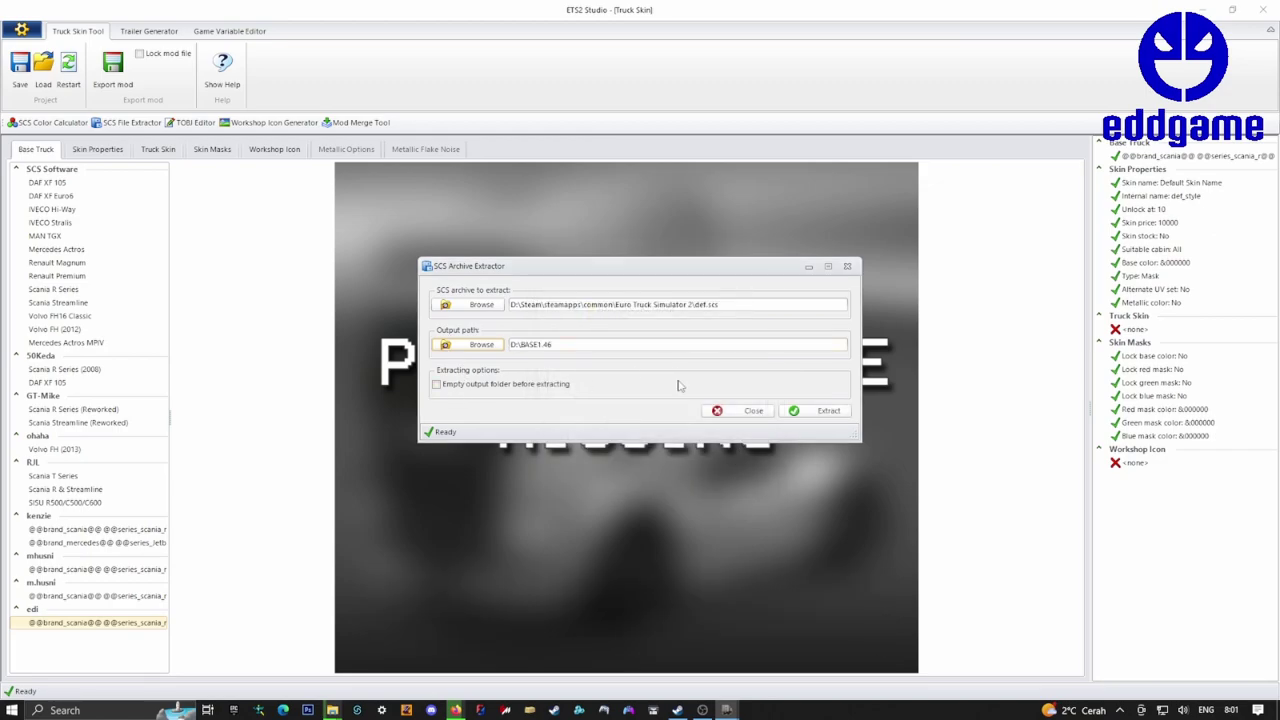
- Extract the def.scs archive and close the SCS Archive Extractor once extraction is done
click(822, 411)
drag(706, 271, 590, 214)
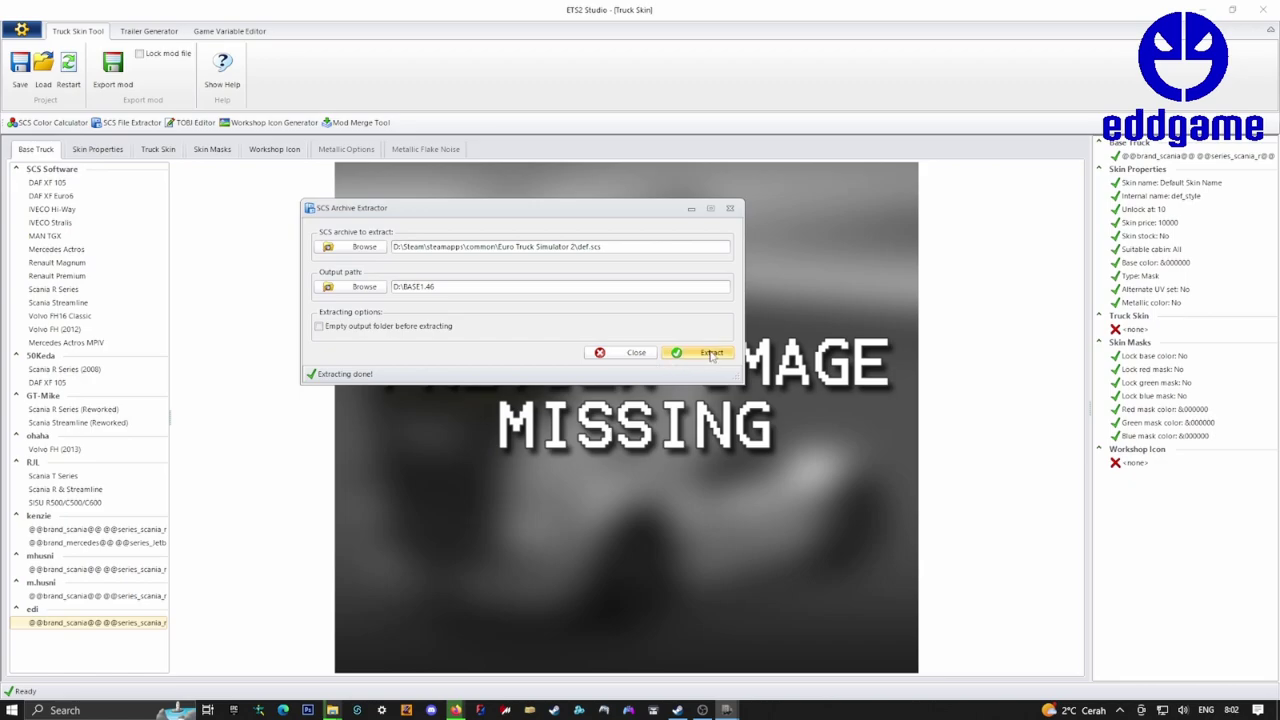
click(731, 208)
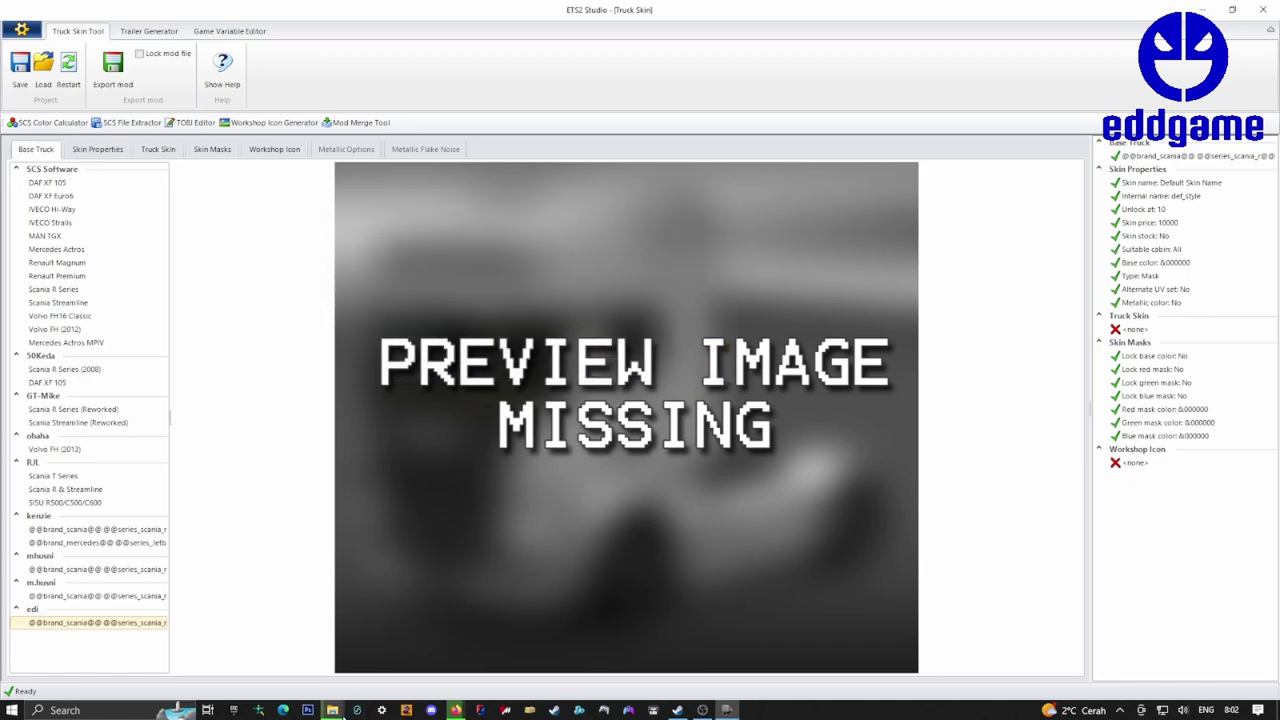
- Switch to File Explorer, open the BASE1.46 folder on Local Disk (D:), and check the game version in version.txt before closing it
mouse_move(333, 708)
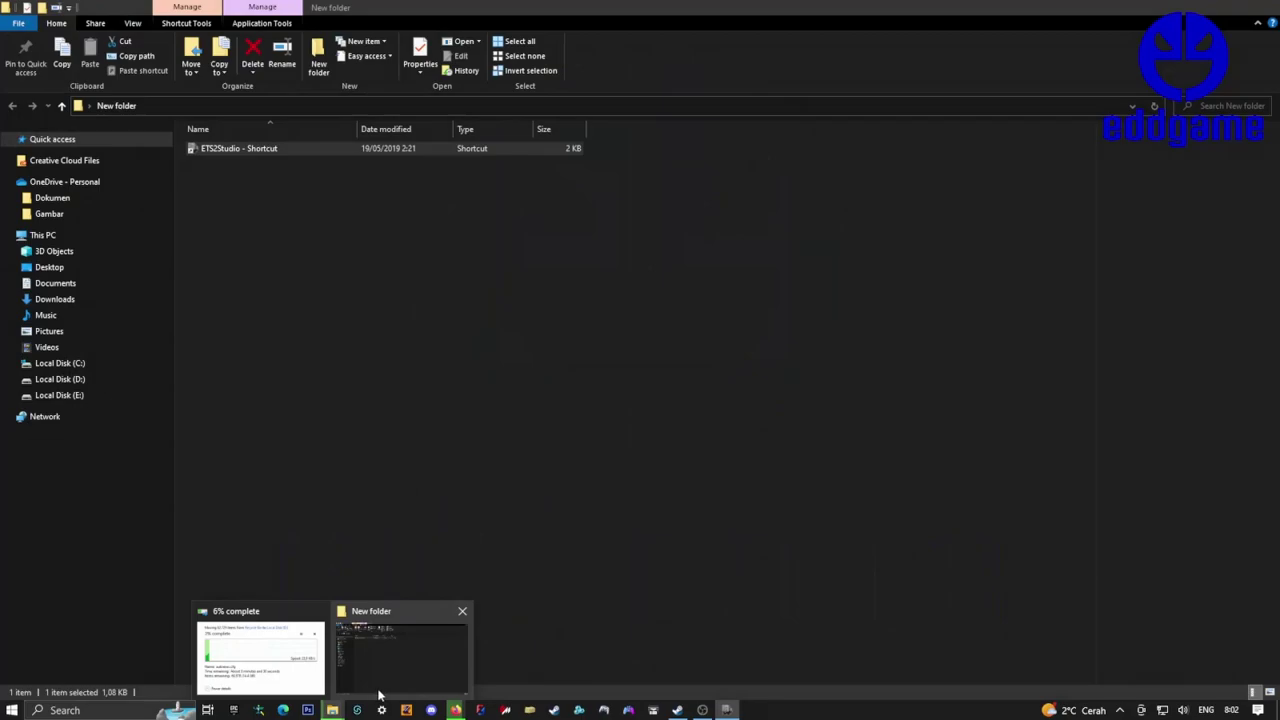
click(403, 679)
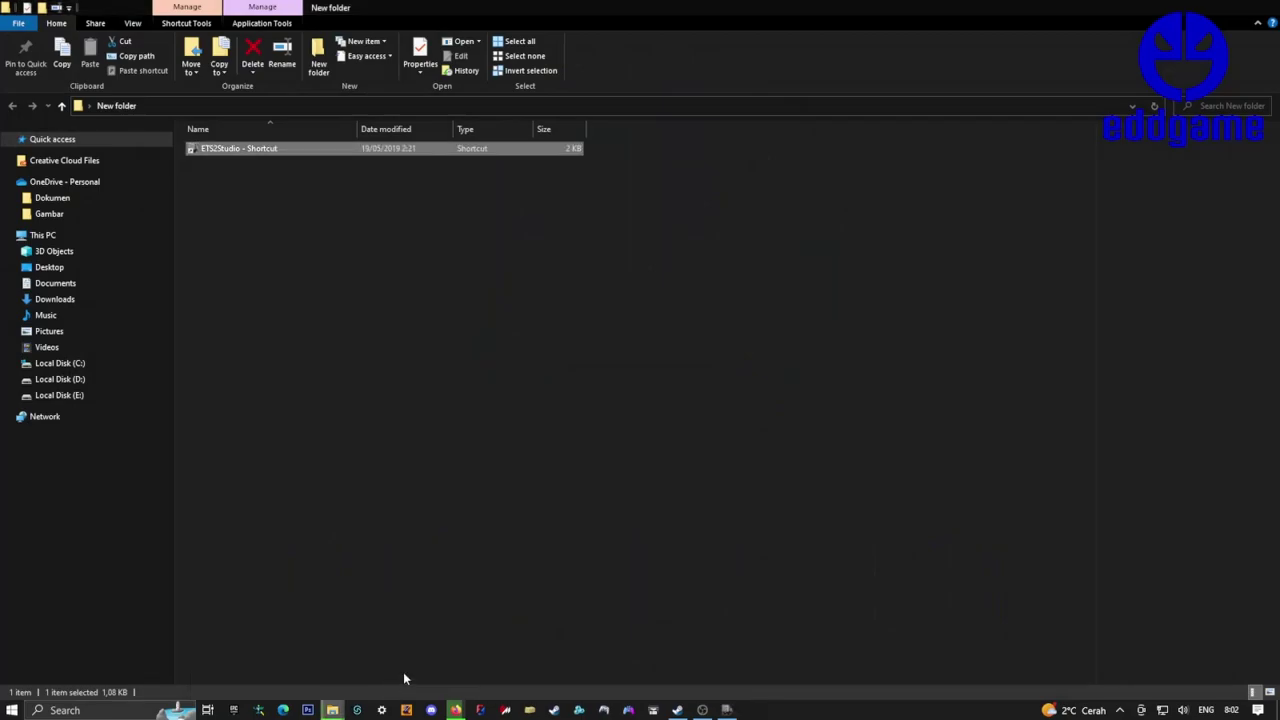
click(126, 380)
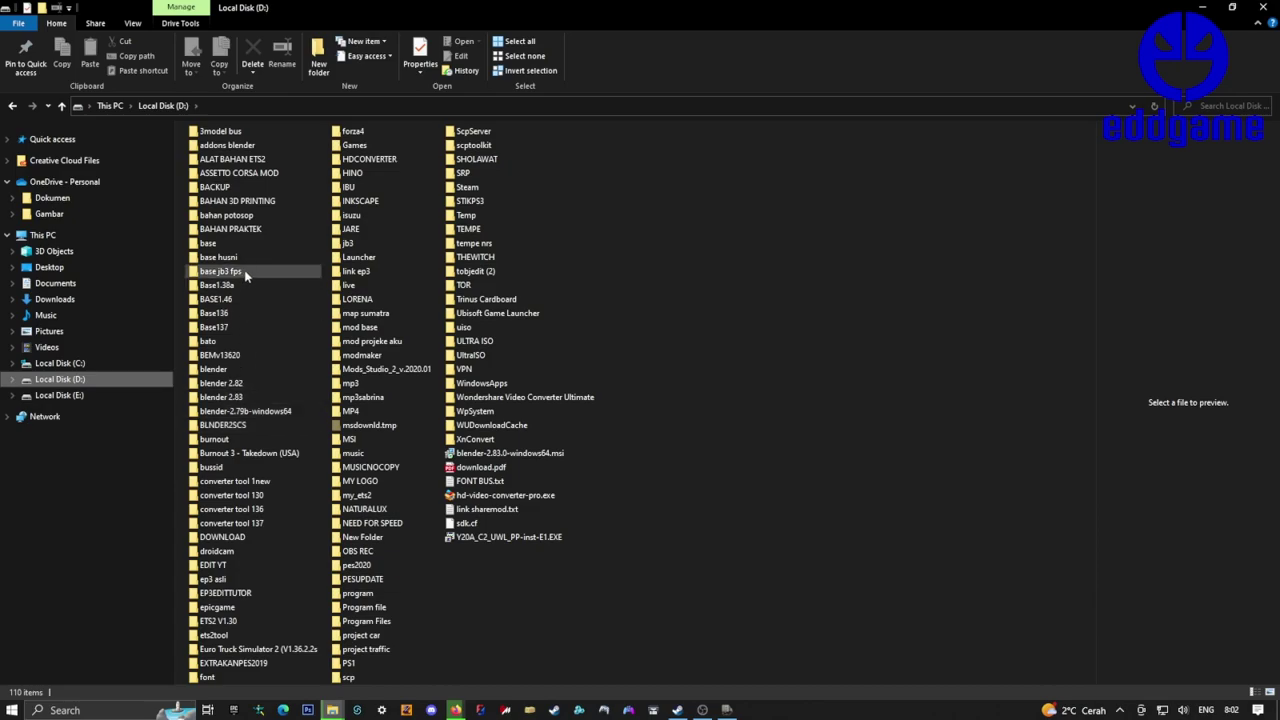
click(265, 300)
double_click(265, 300)
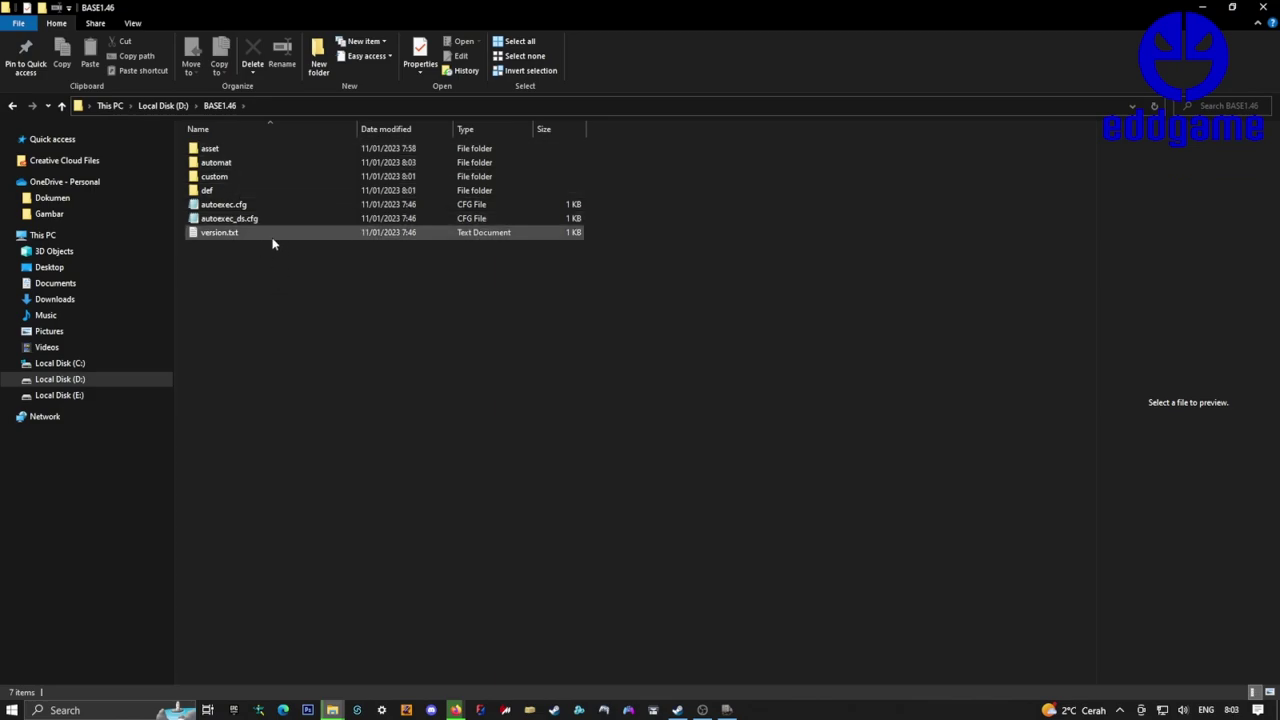
double_click(342, 233)
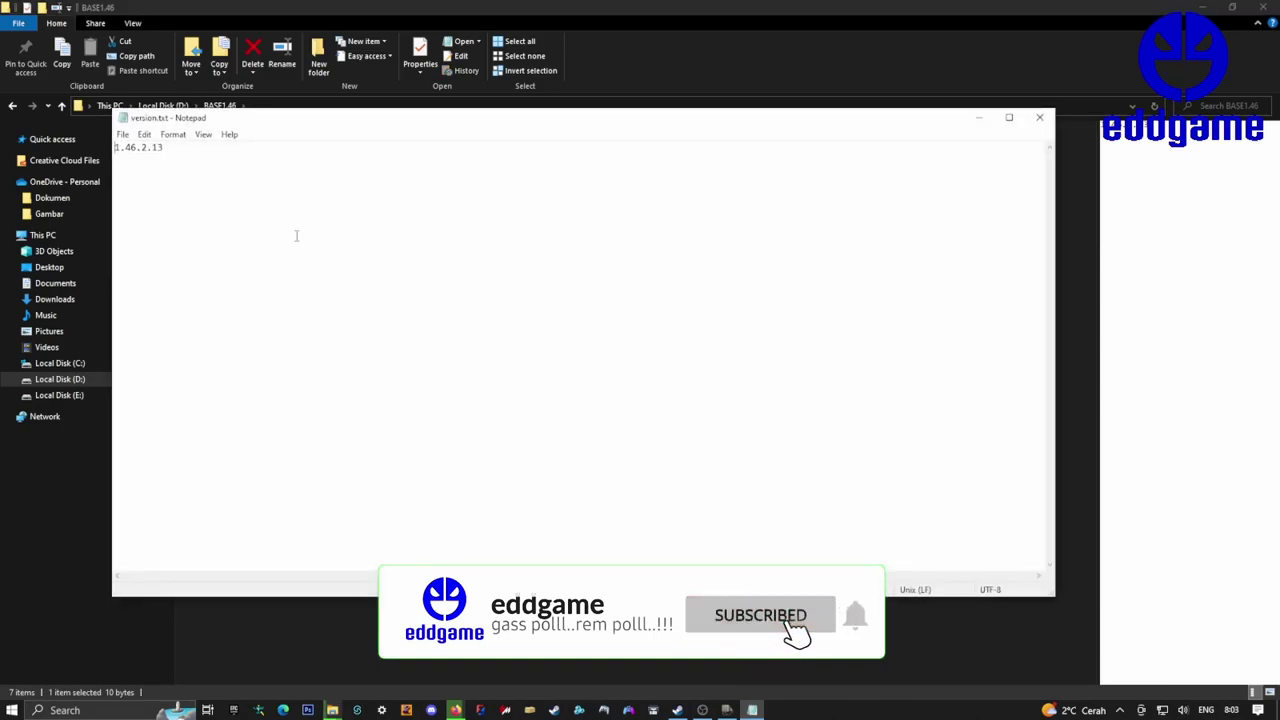
click(1040, 118)
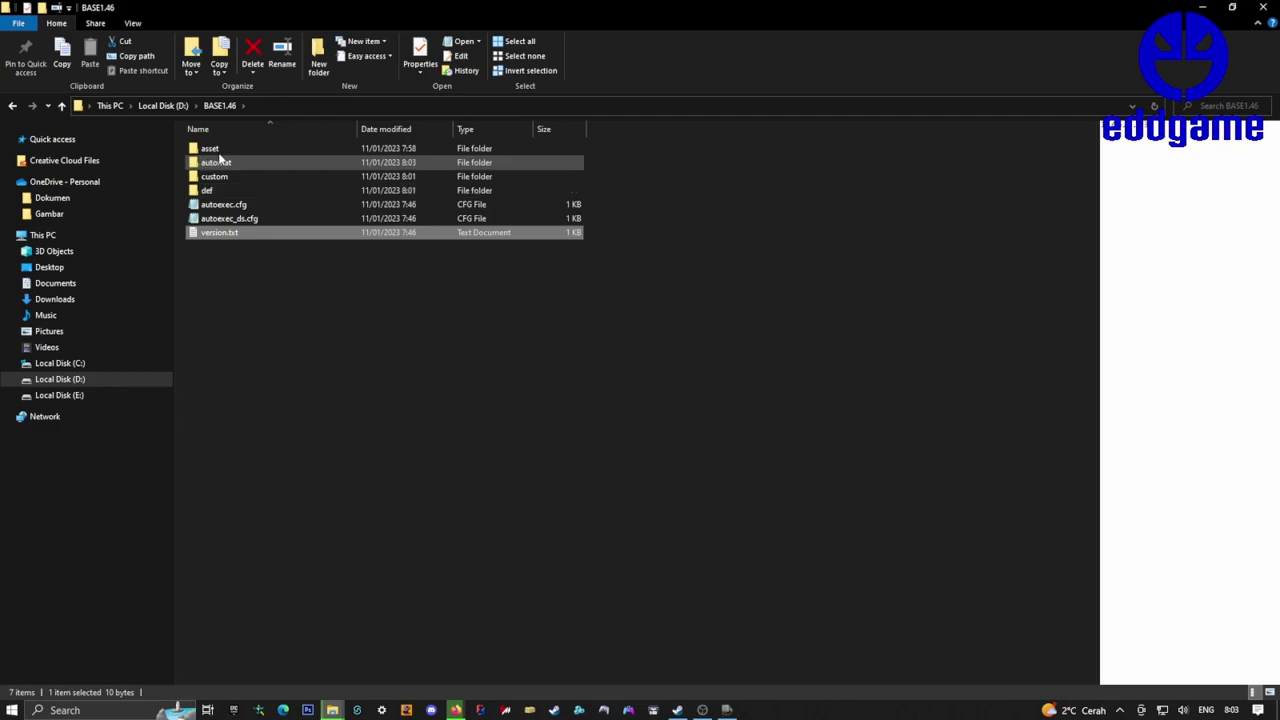
- Look through the extracted contents of the def folder and return to the BASE1.46 folder
click(217, 192)
double_click(217, 190)
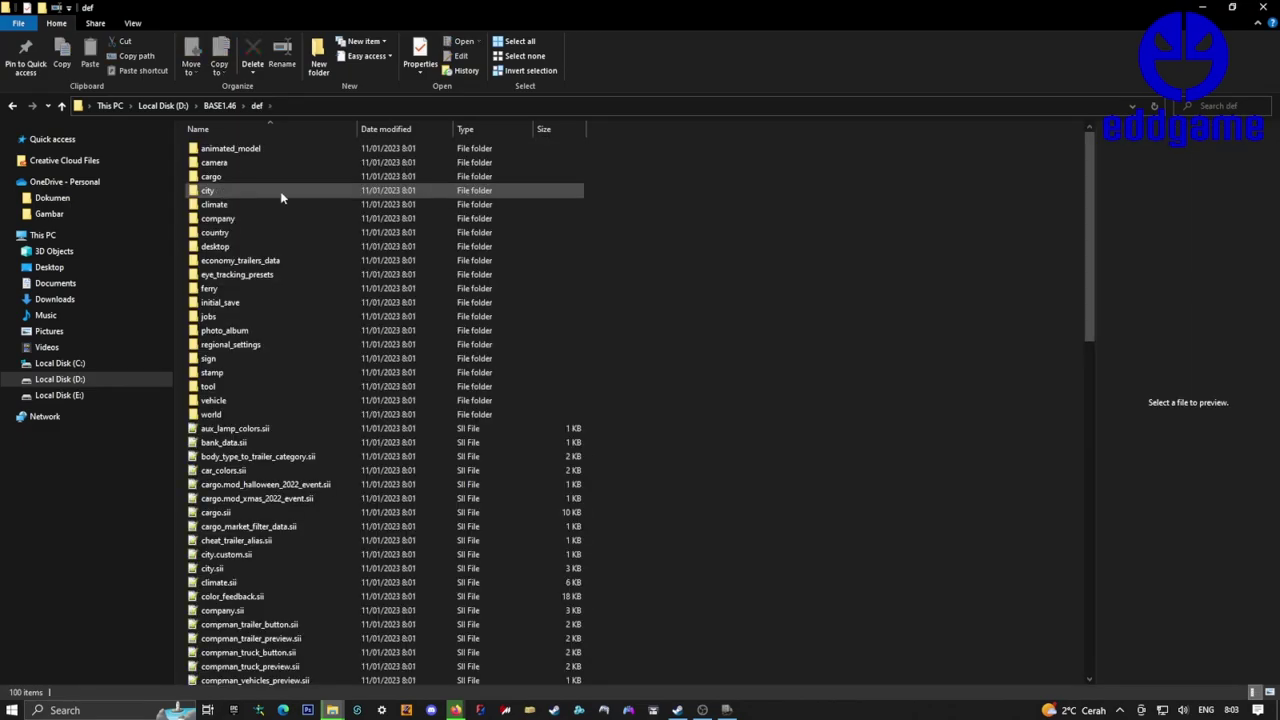
scroll(277, 194, down, 8)
scroll(481, 510, down, 4)
scroll(484, 520, up, 10)
scroll(485, 523, up, 3)
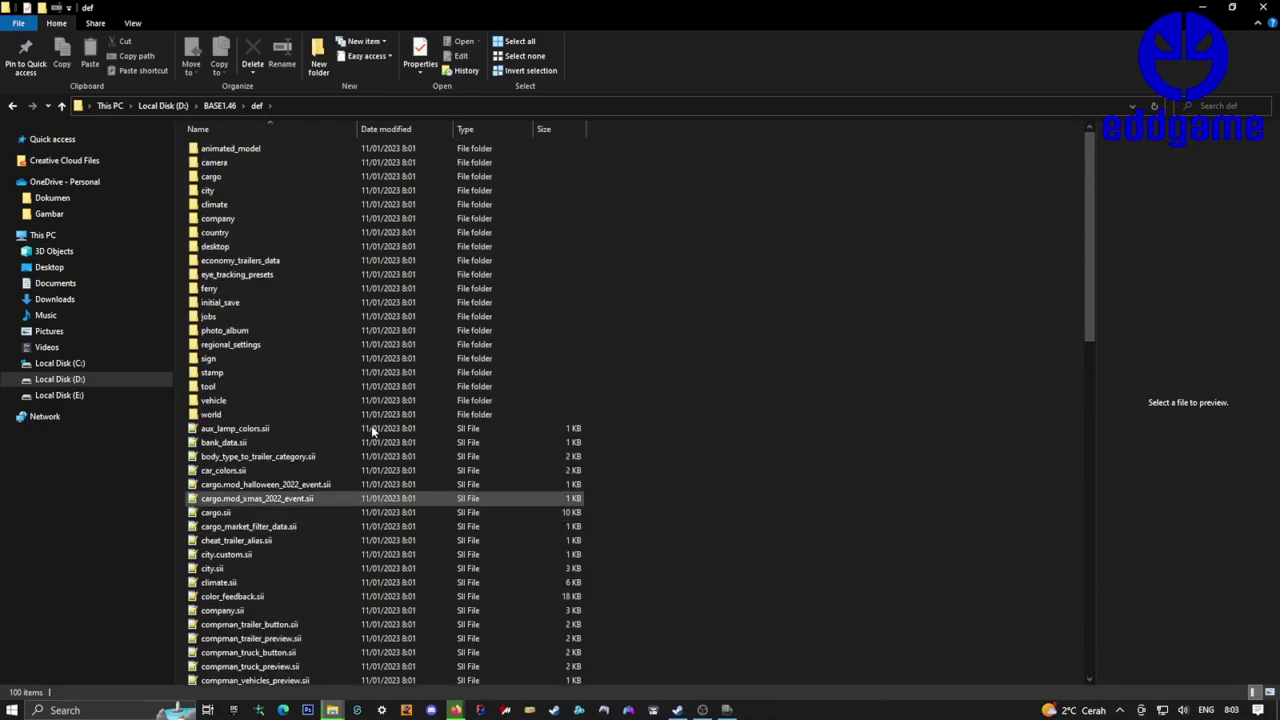
click(12, 105)
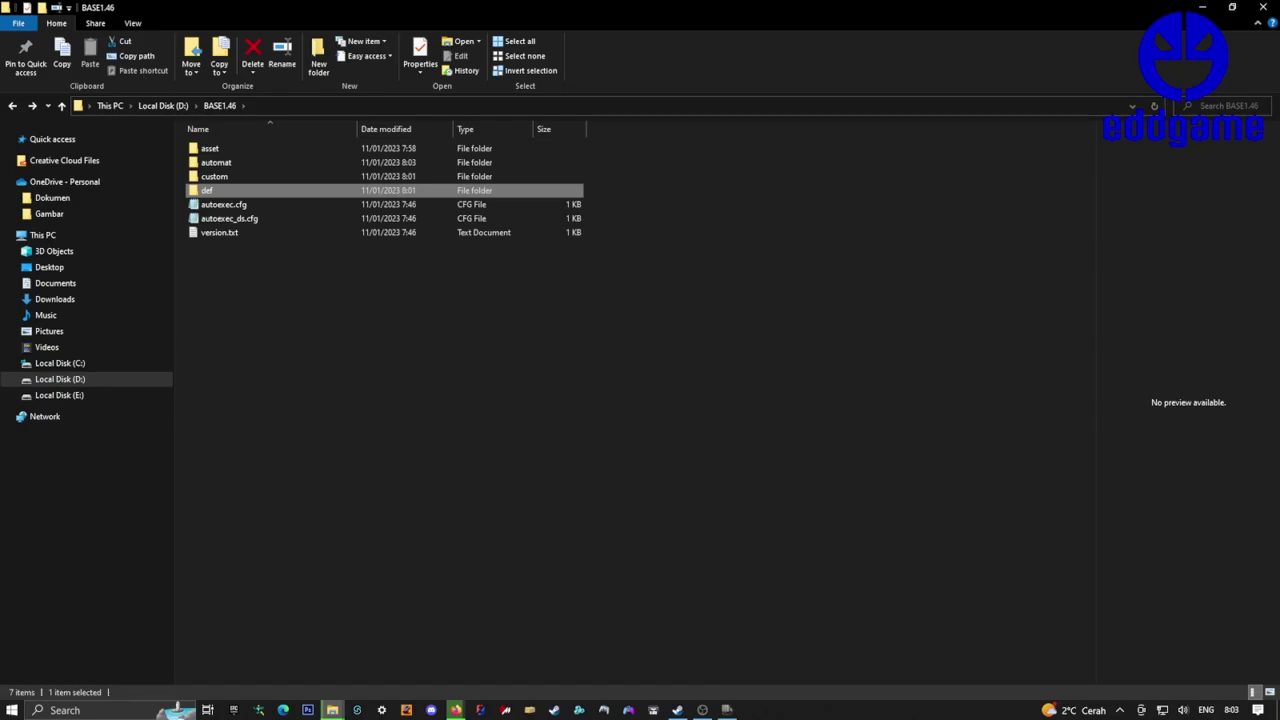
- Switch back to ETS2 Studio and view the Truck Skin page, returning to the Base Truck page
click(727, 710)
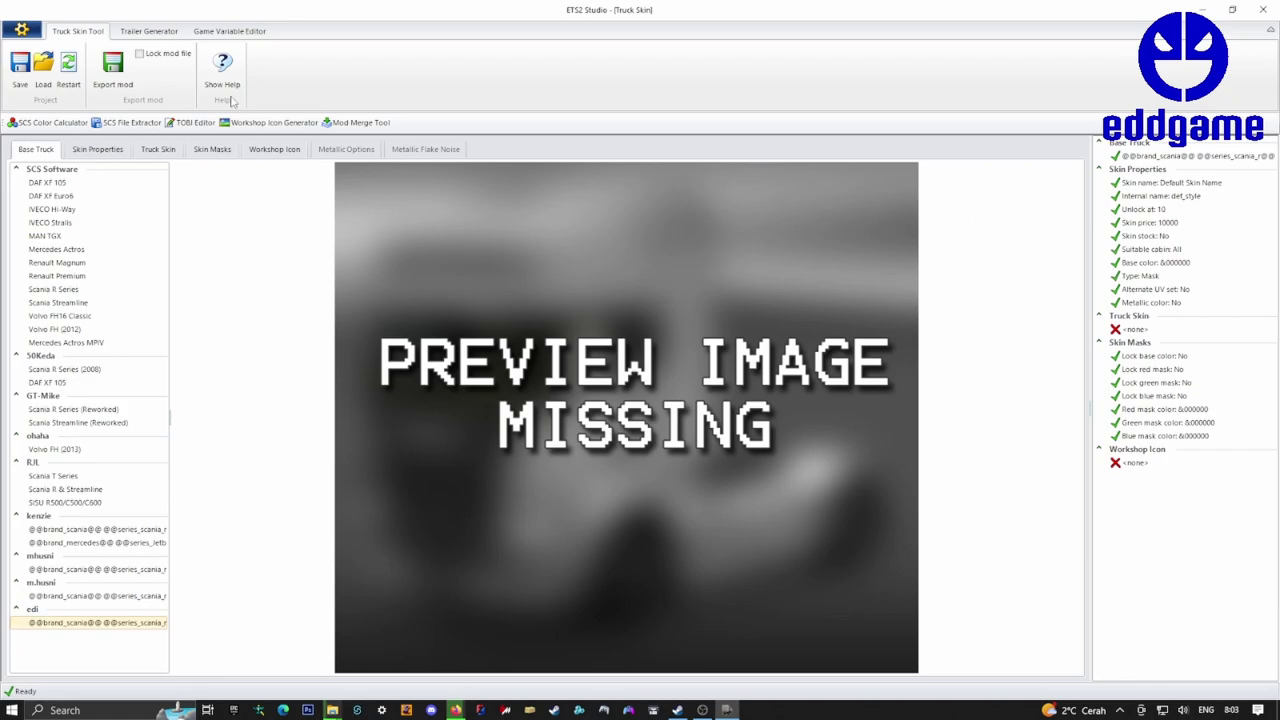
click(157, 150)
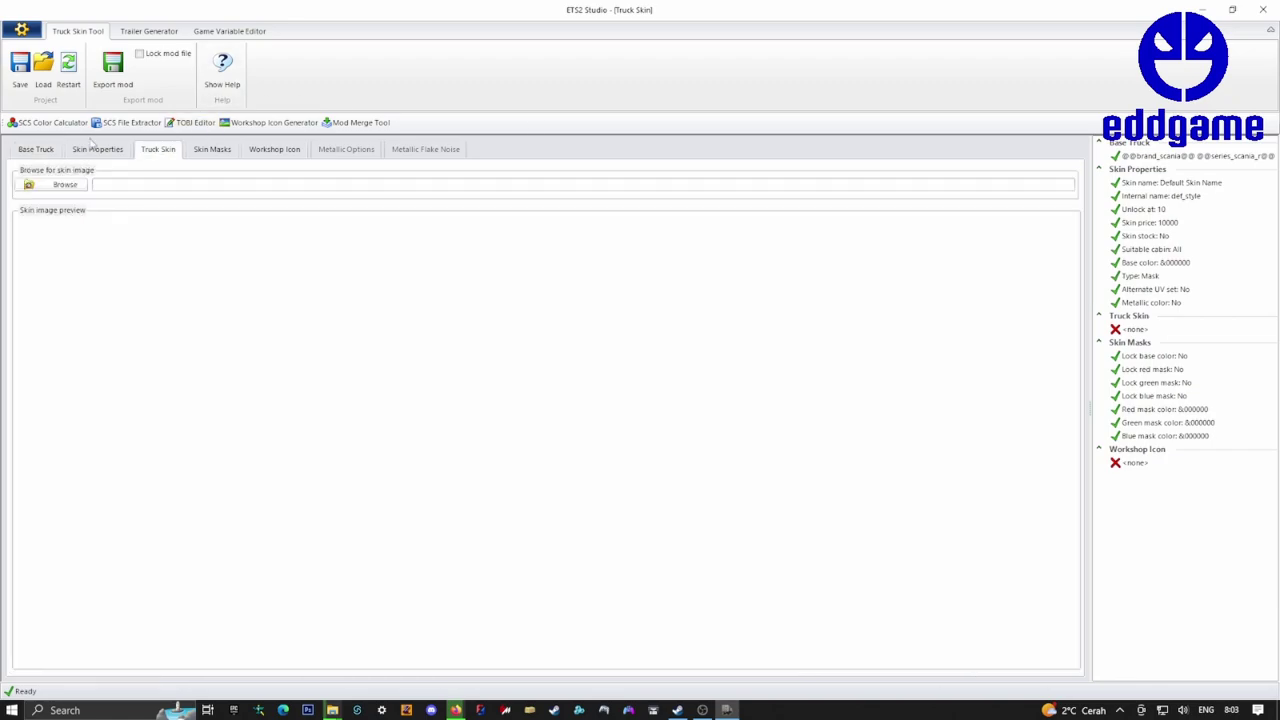
click(33, 153)
click(156, 152)
click(36, 150)
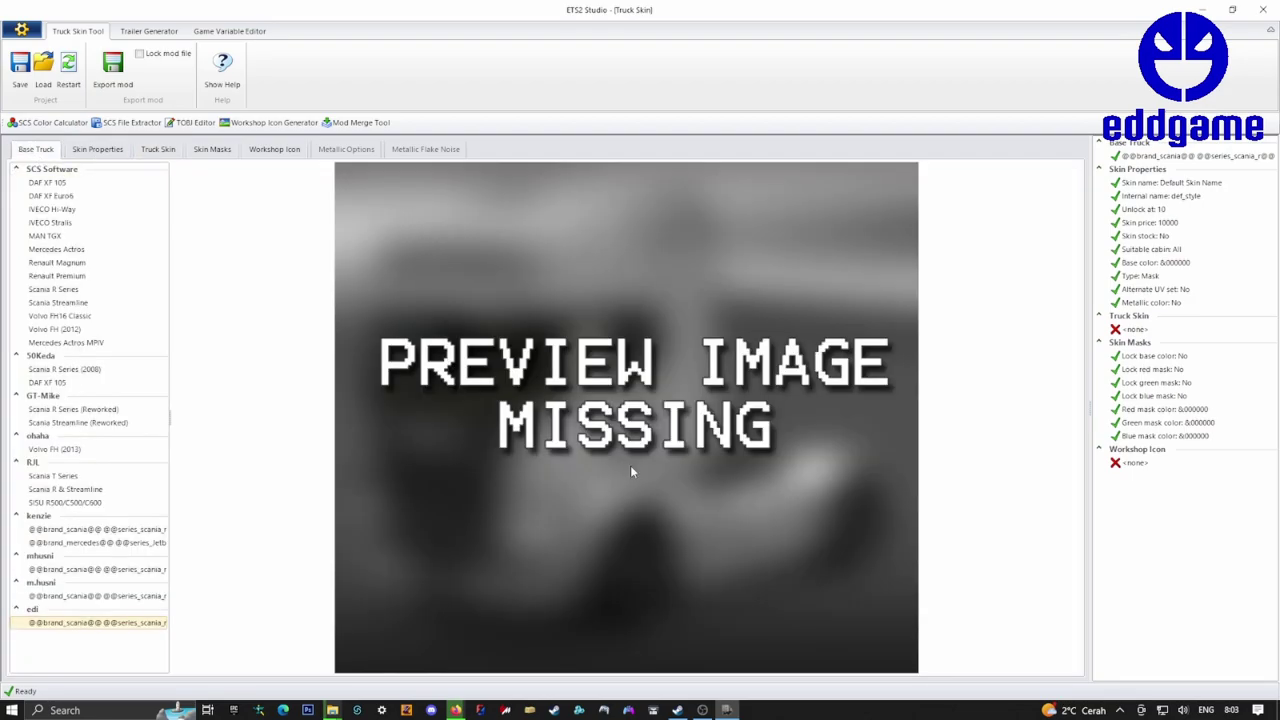